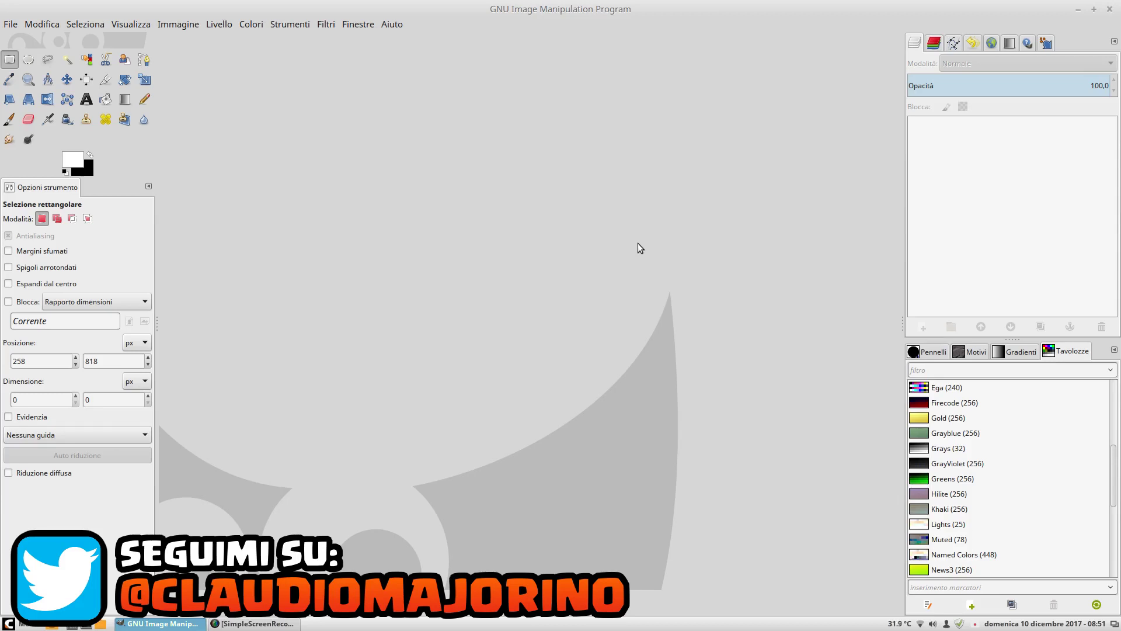
Step: Load 1.jpg through 5.jpg from Scrivania/Gif as five layers of one 500×500 image
left_click(11, 25)
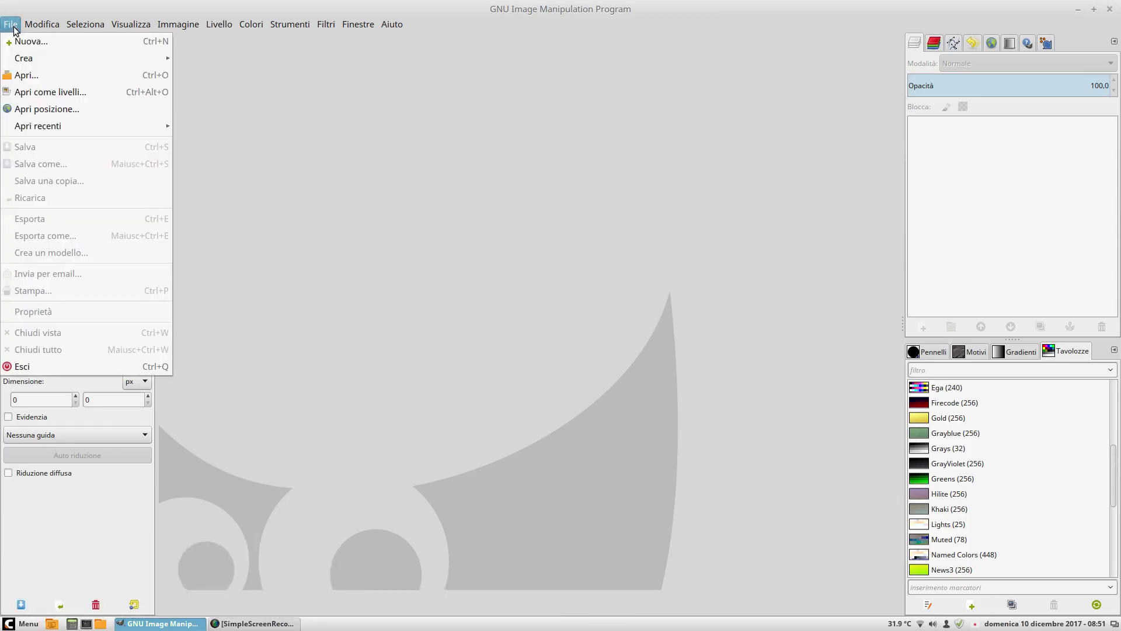
left_click(28, 92)
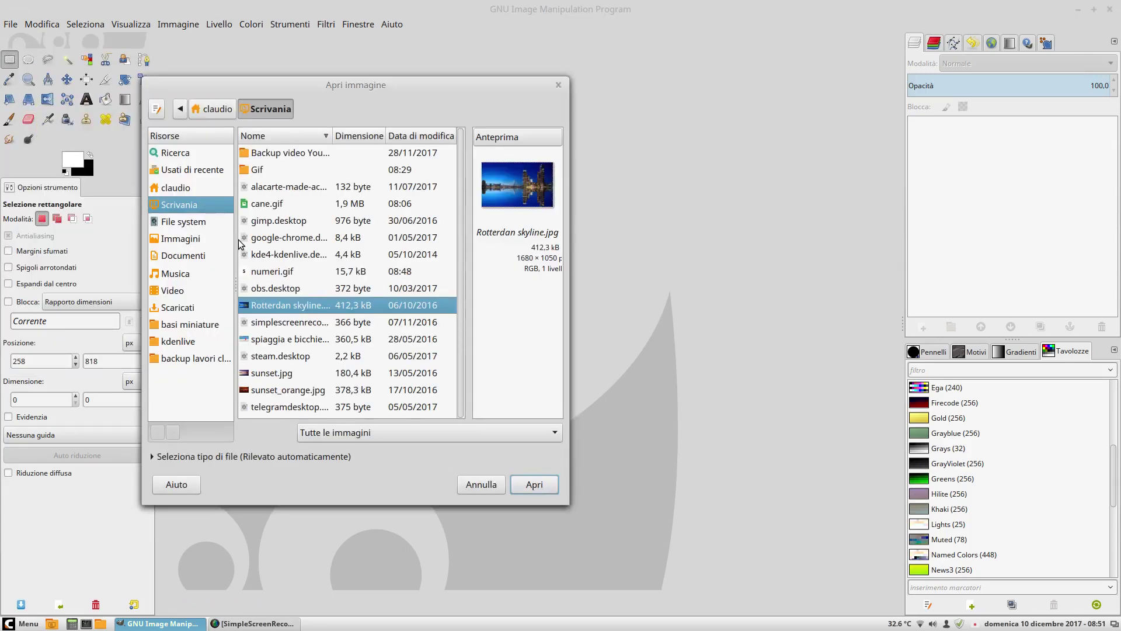
double_click(260, 170)
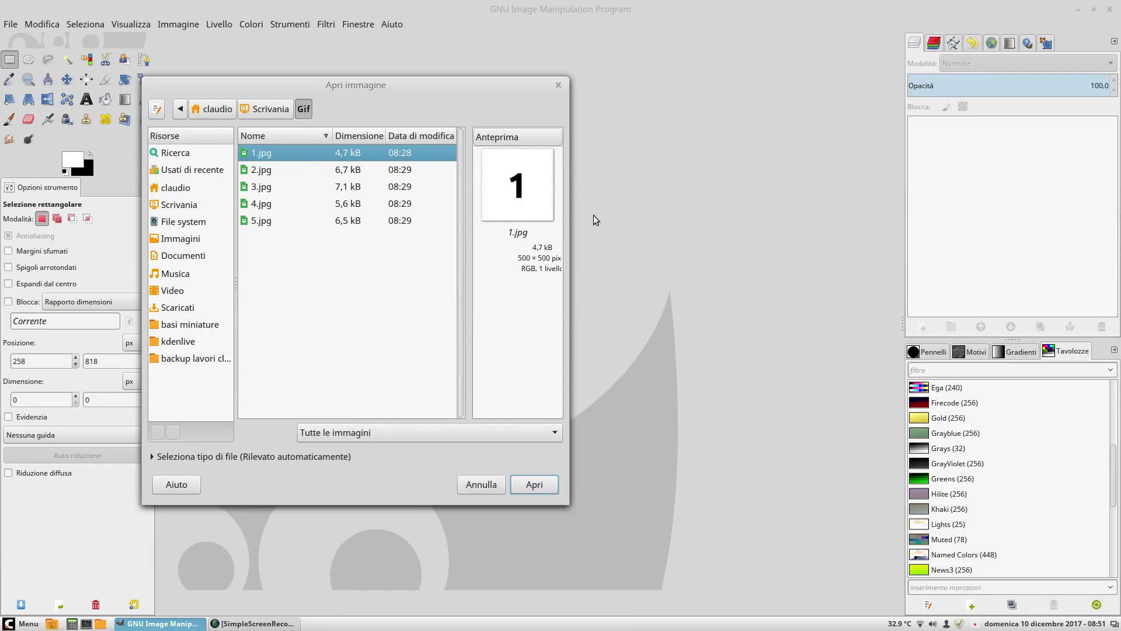
left_click(273, 175)
left_click(268, 209)
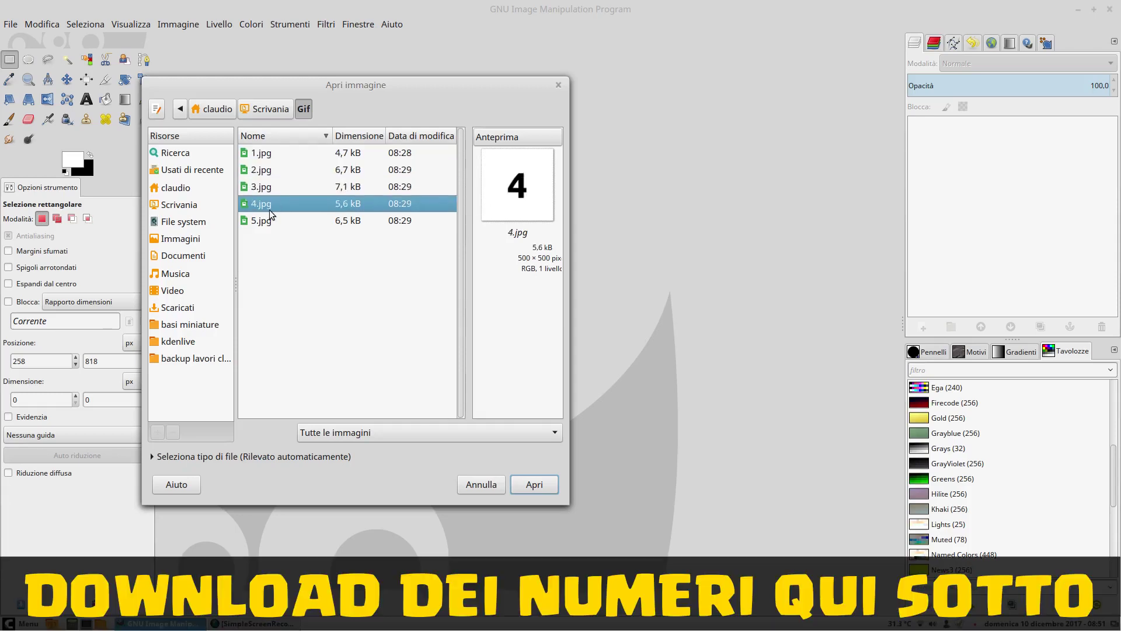
left_click(295, 157)
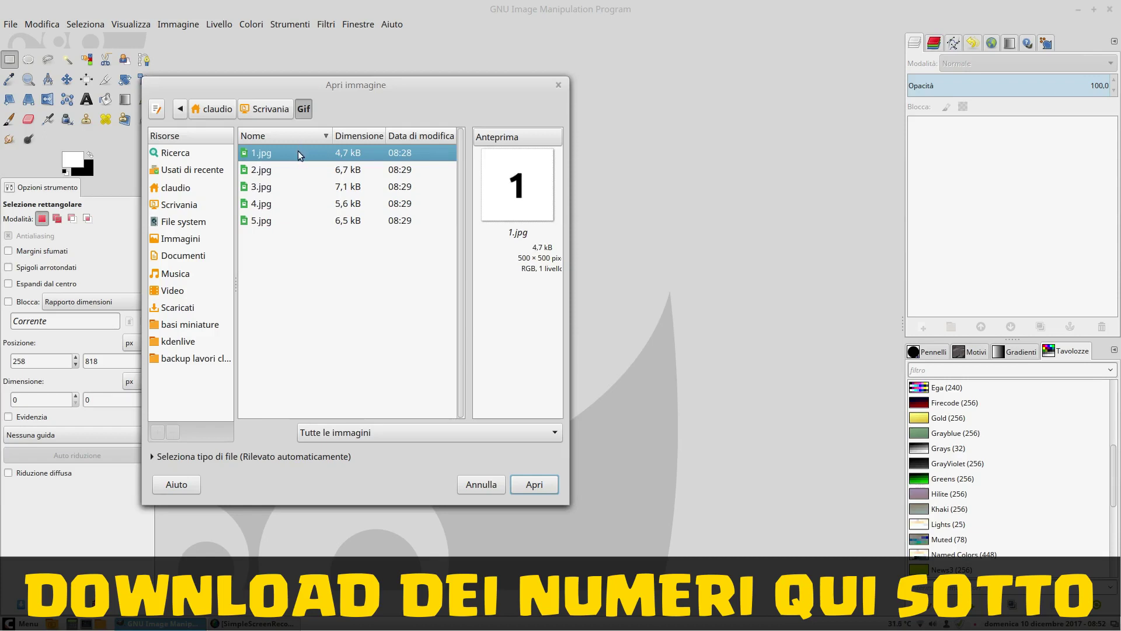
left_click(261, 221, "shift")
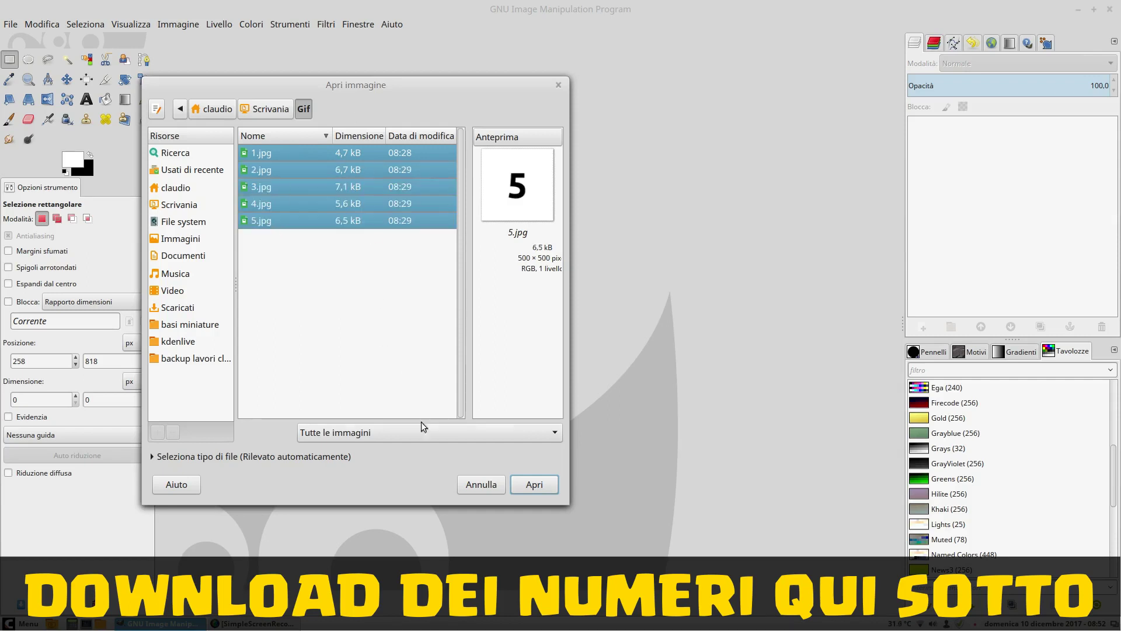
left_click(531, 484)
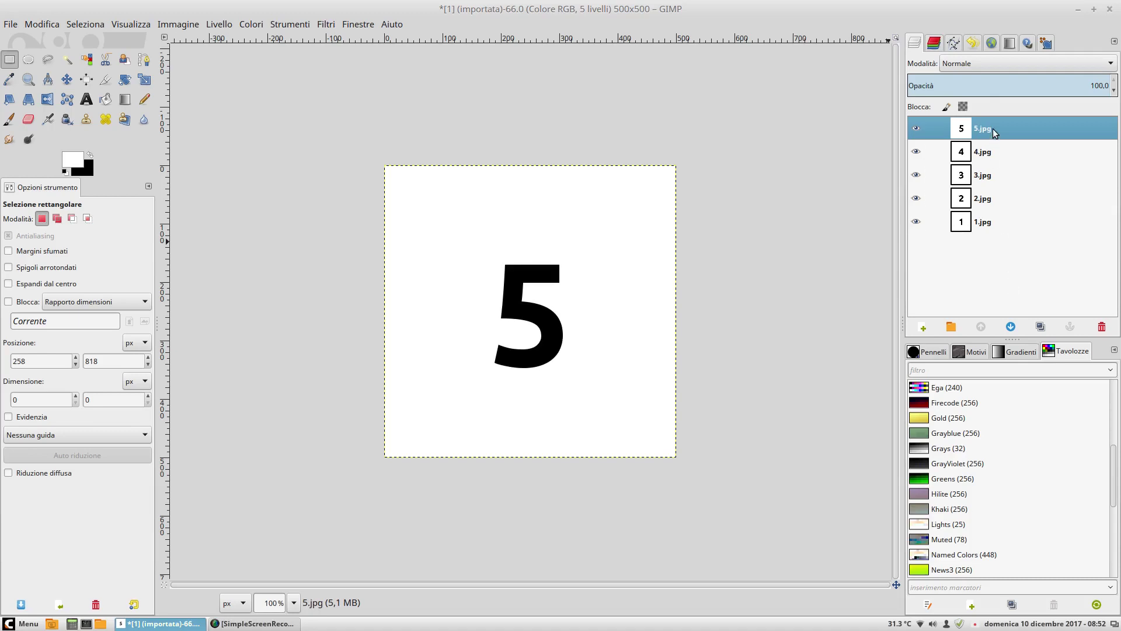
Step: Restack the layers as 1.jpg, 2.jpg, 3.jpg, 4.jpg, with 5.jpg at the bottom
left_click(985, 229)
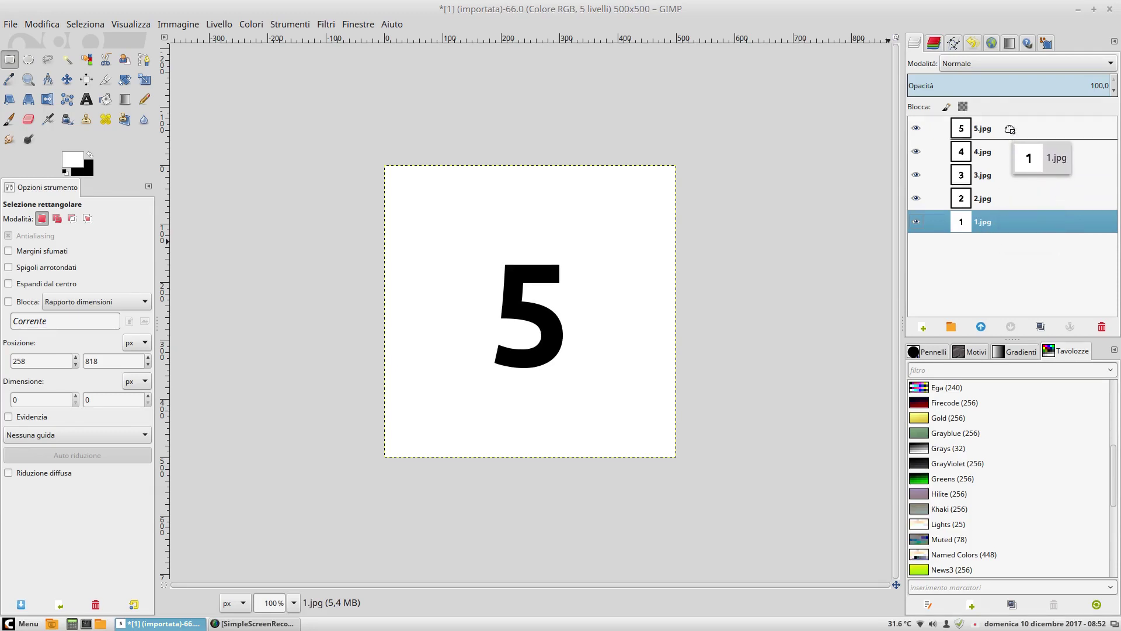
left_click_drag(985, 226, 1004, 122)
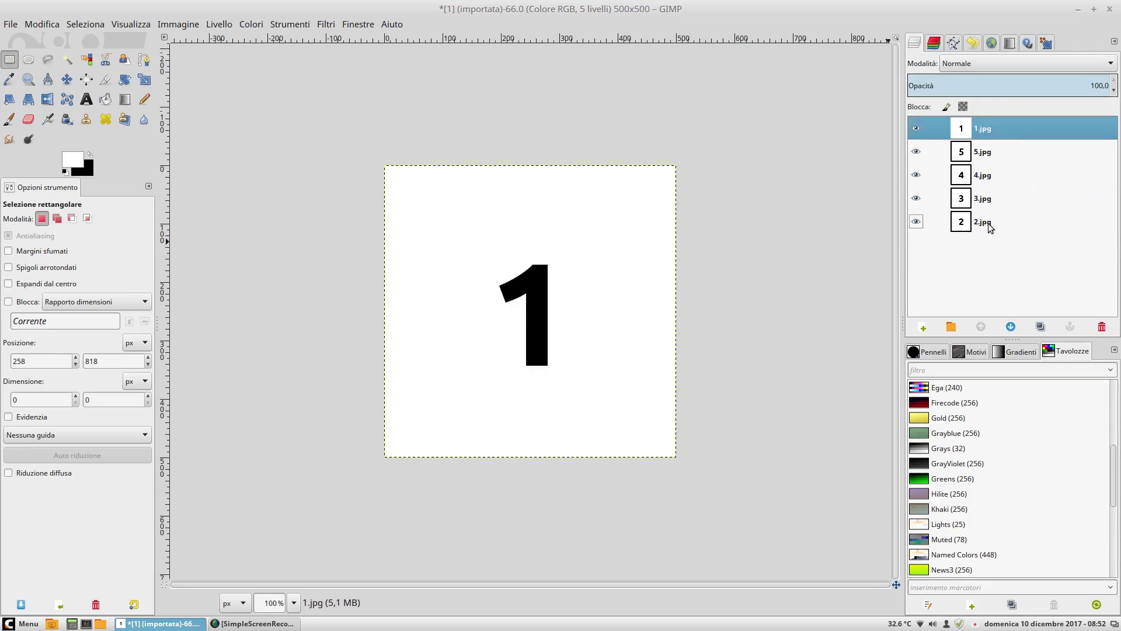
left_click_drag(989, 224, 984, 171)
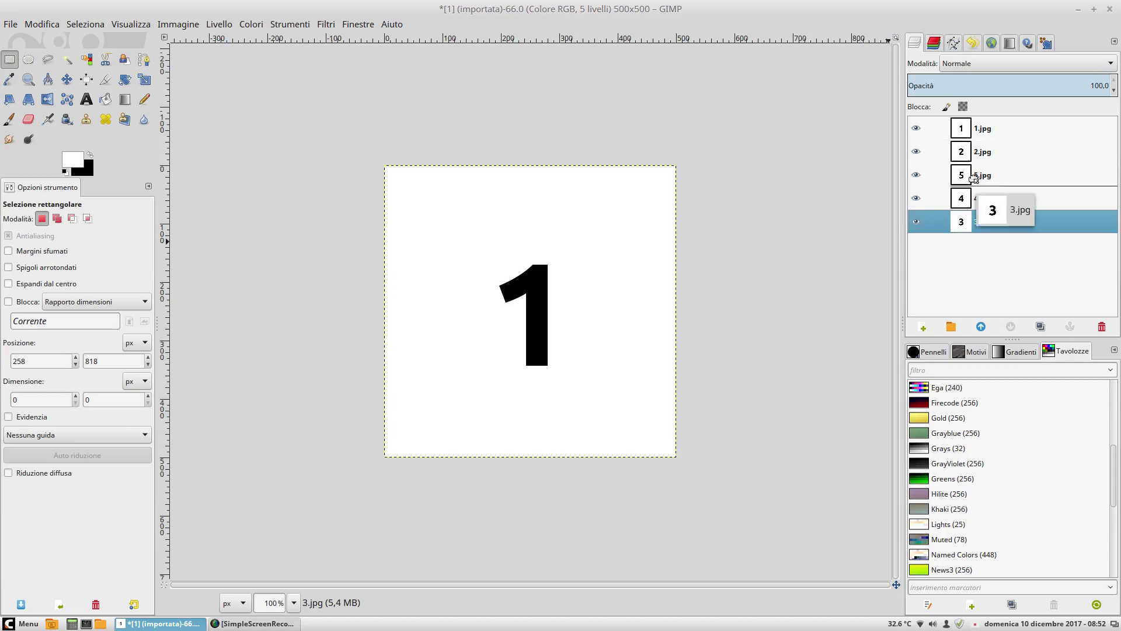
left_click_drag(984, 222, 984, 172)
left_click_drag(984, 227, 993, 201)
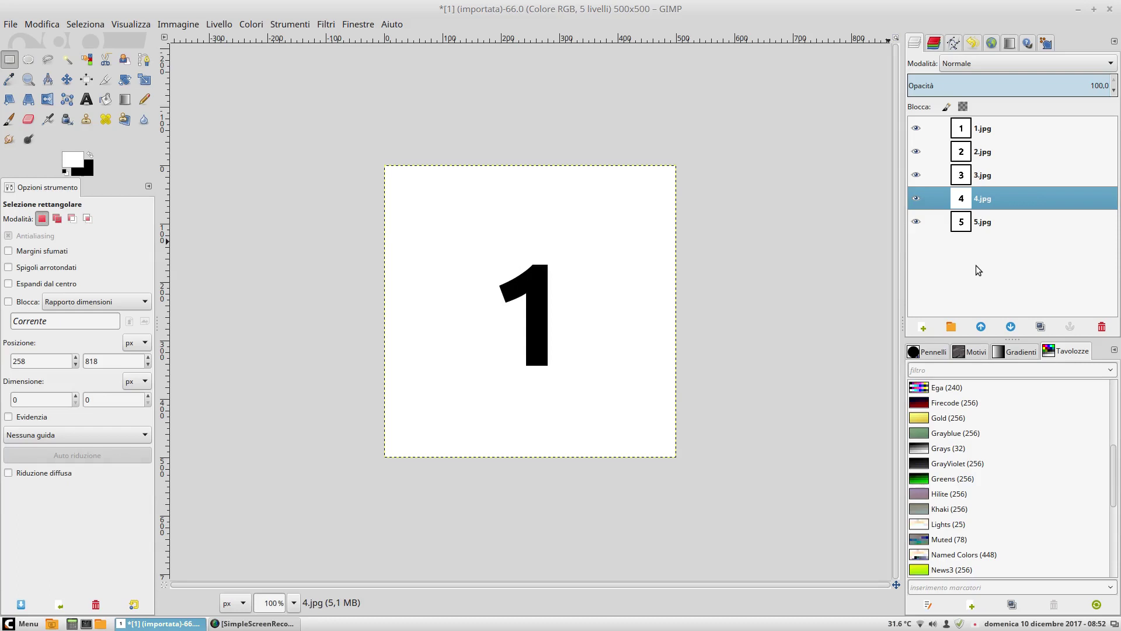
left_click(959, 225)
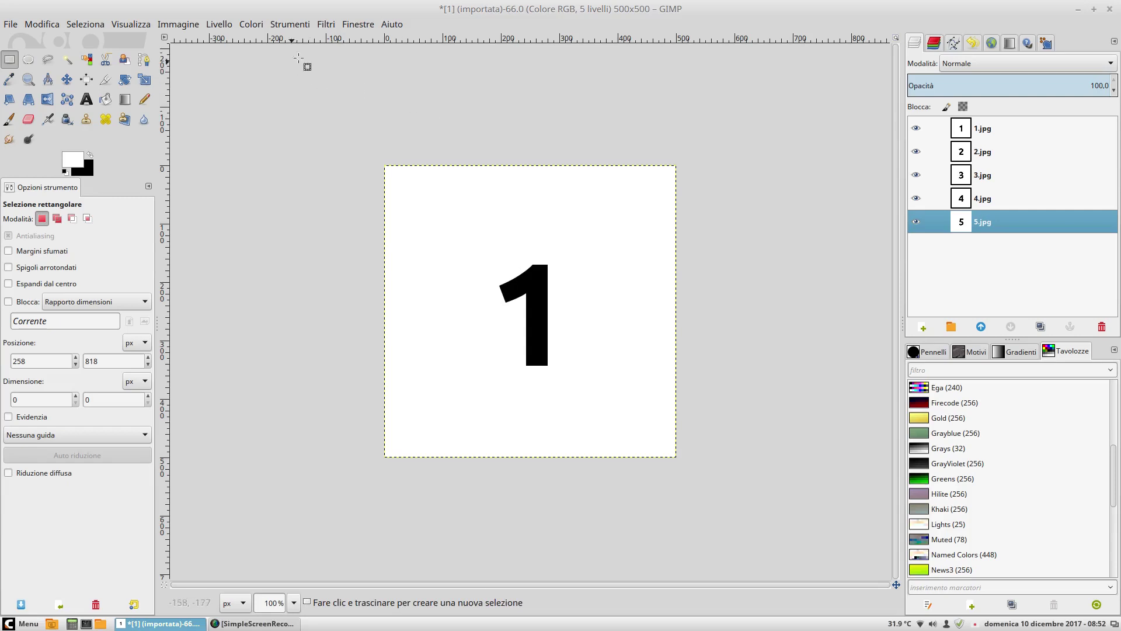
left_click(327, 24)
mouse_move(368, 333)
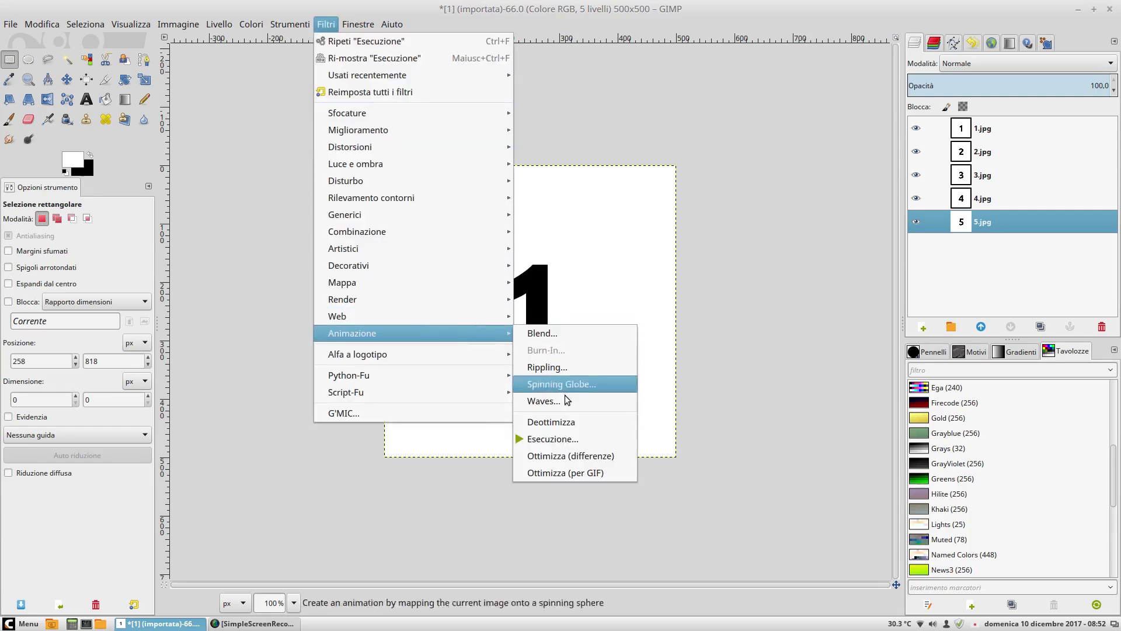
left_click(553, 438)
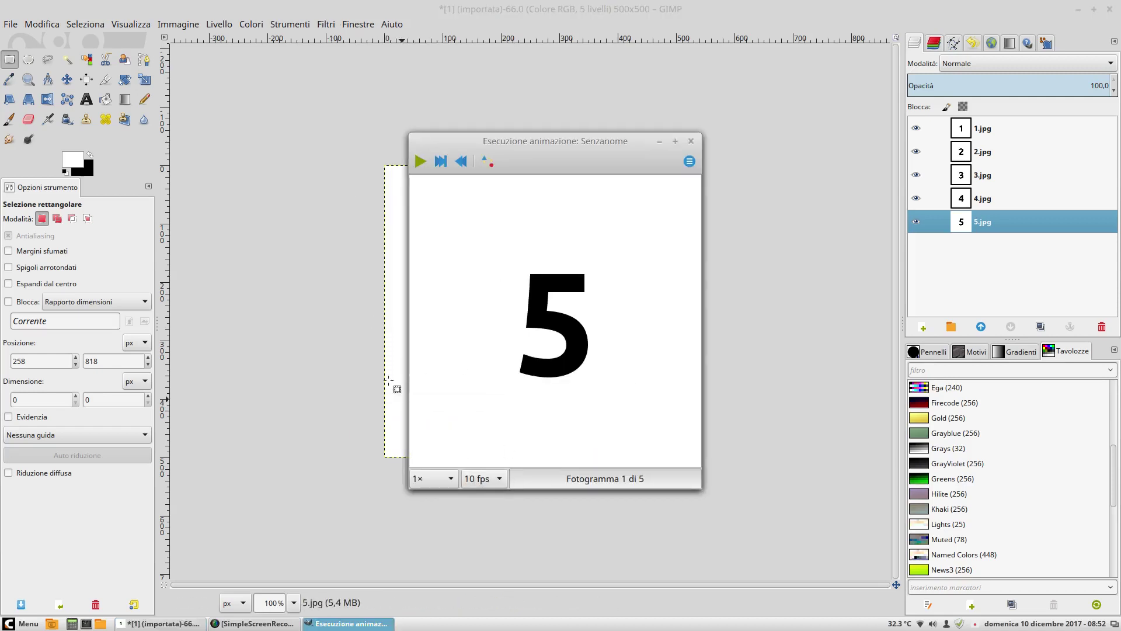
left_click(431, 479)
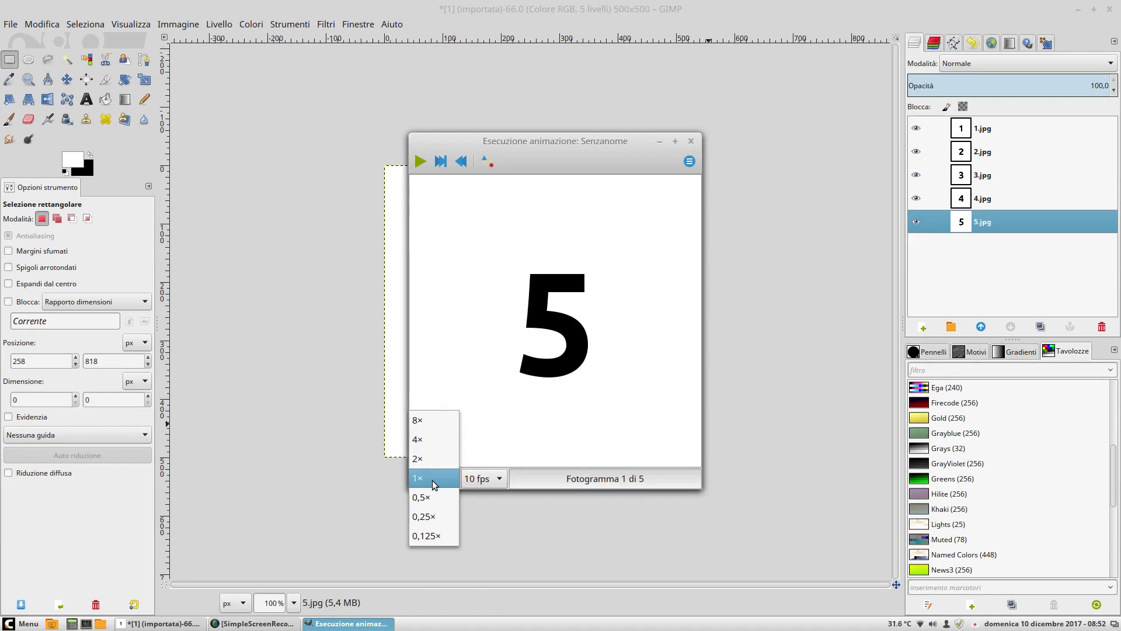
left_click(435, 517)
left_click(420, 161)
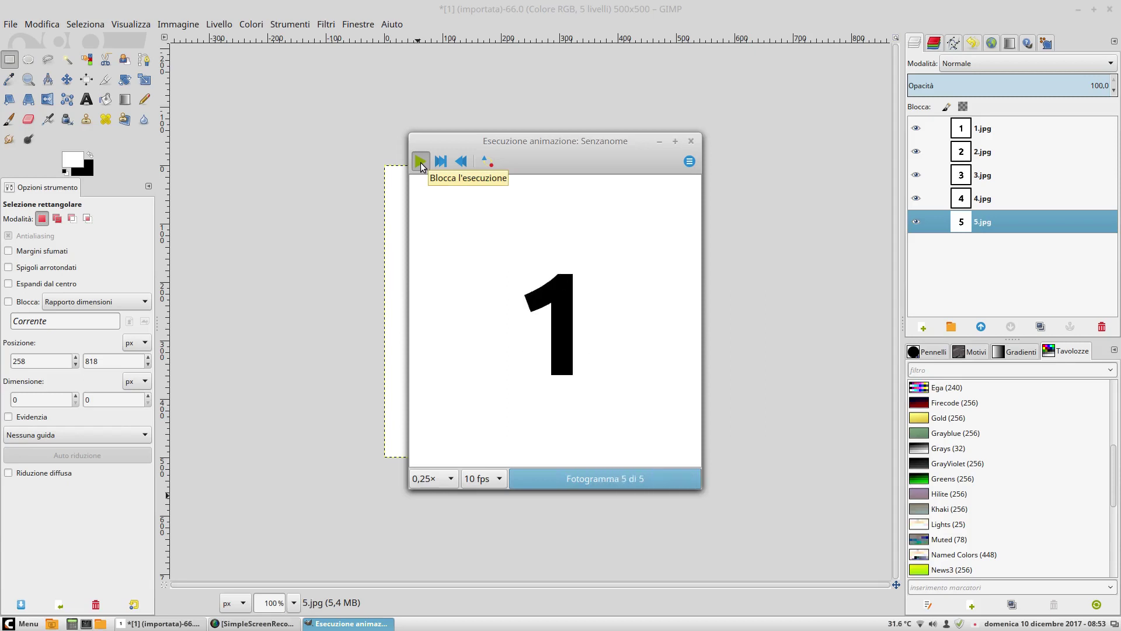
left_click(690, 140)
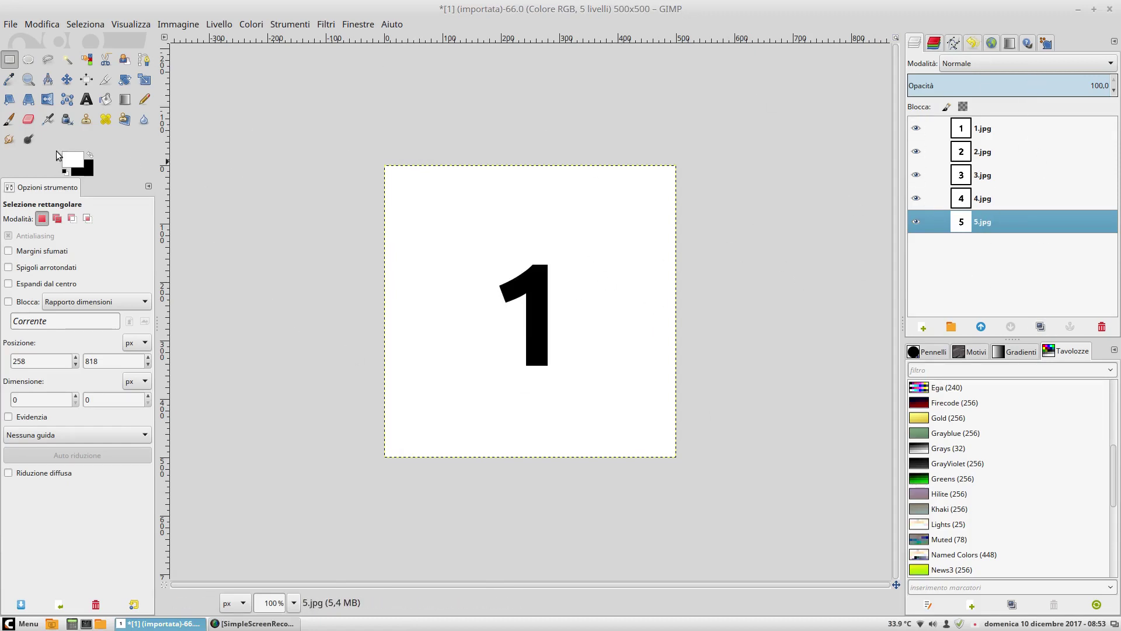
Step: Start Export As and rename the file to conto.gif in the Gif folder
left_click(10, 24)
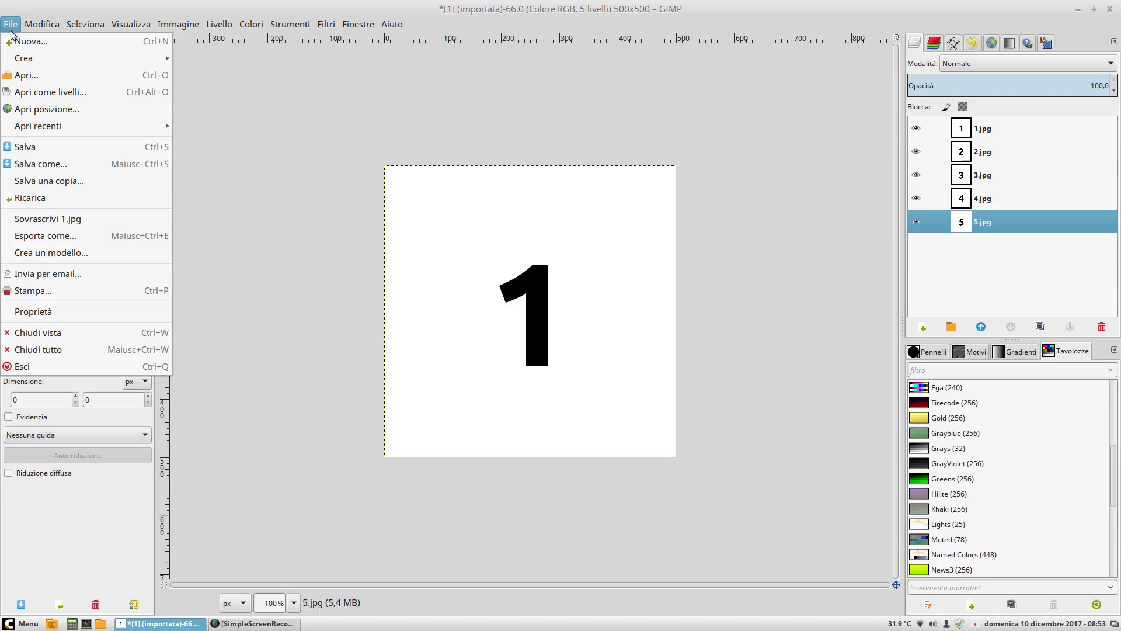
left_click(49, 244)
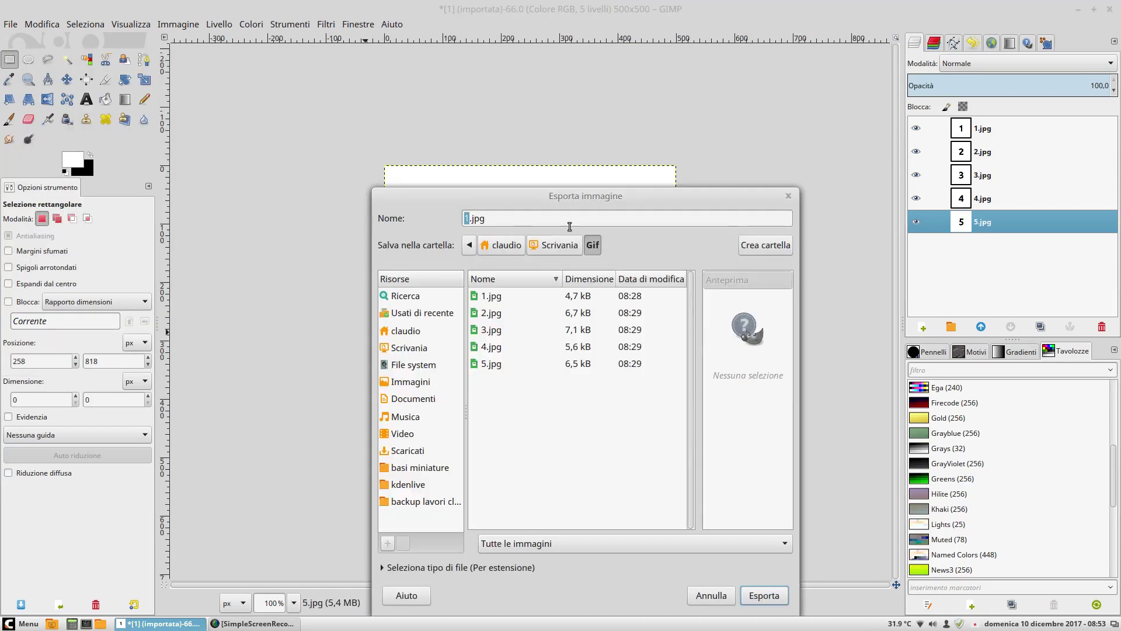
key("ctrl+a")
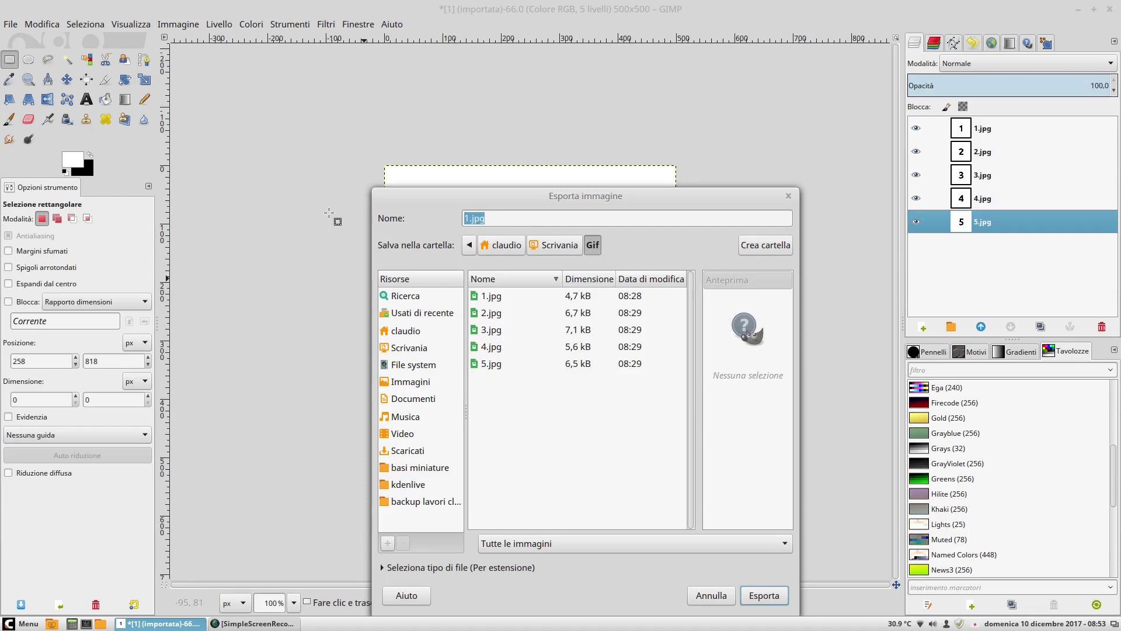
type("conto")
type(".gif")
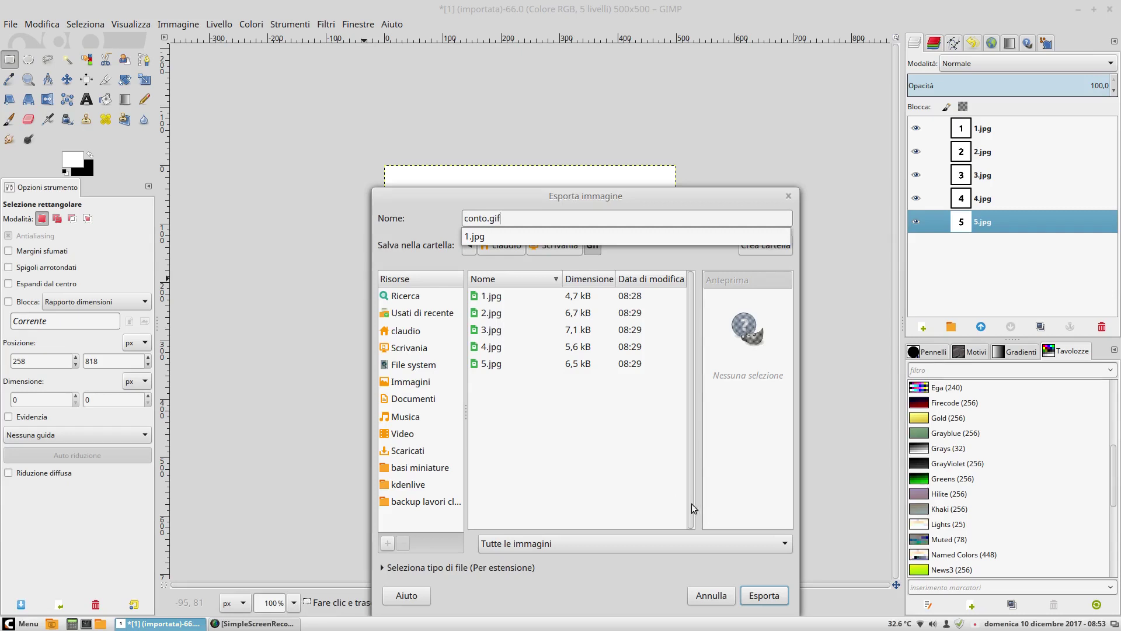
left_click(526, 547)
Step: Review the file-type list without changing it, then move the export window higher
left_click(528, 545)
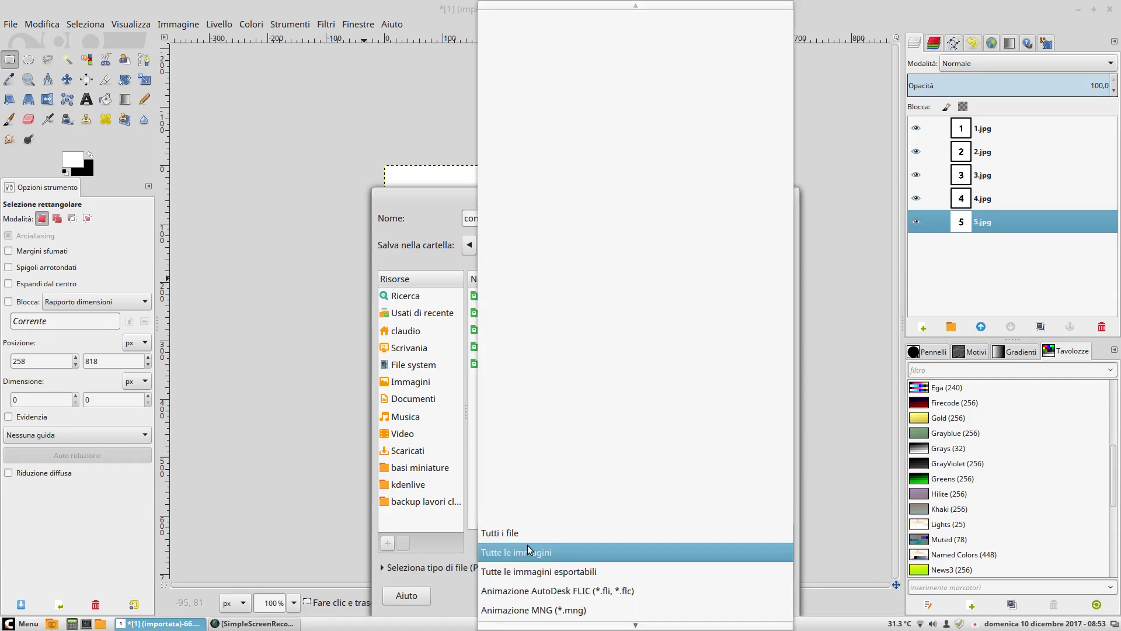
scroll(527, 549, "down", 1)
scroll(528, 549, "down", 3)
scroll(525, 554, "down", 2)
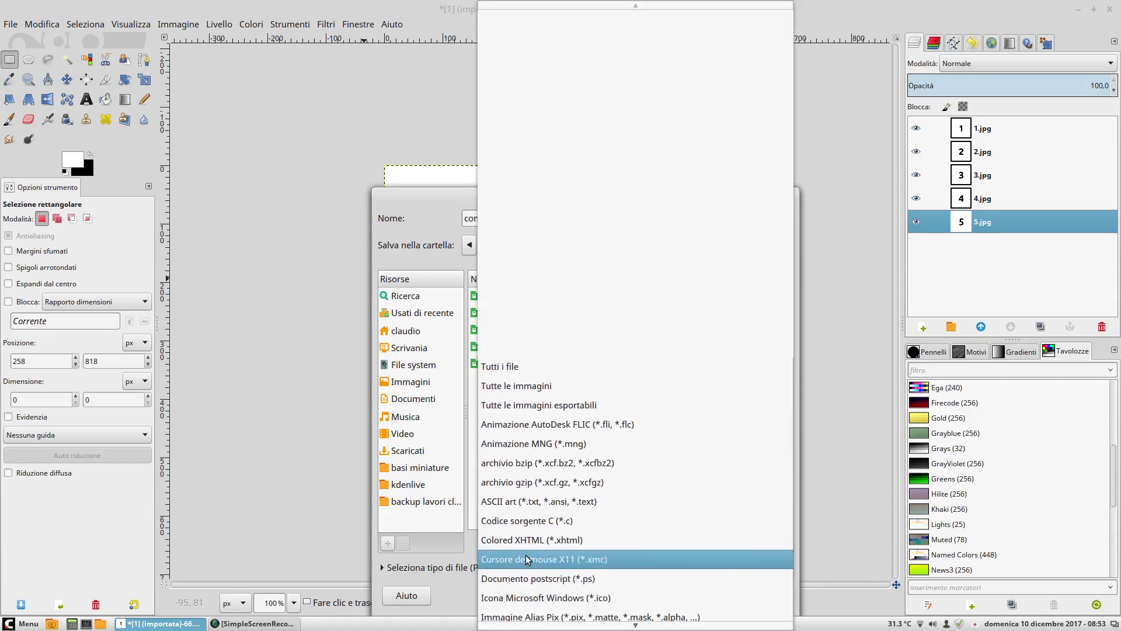
scroll(524, 557, "down", 4)
scroll(526, 559, "down", 3)
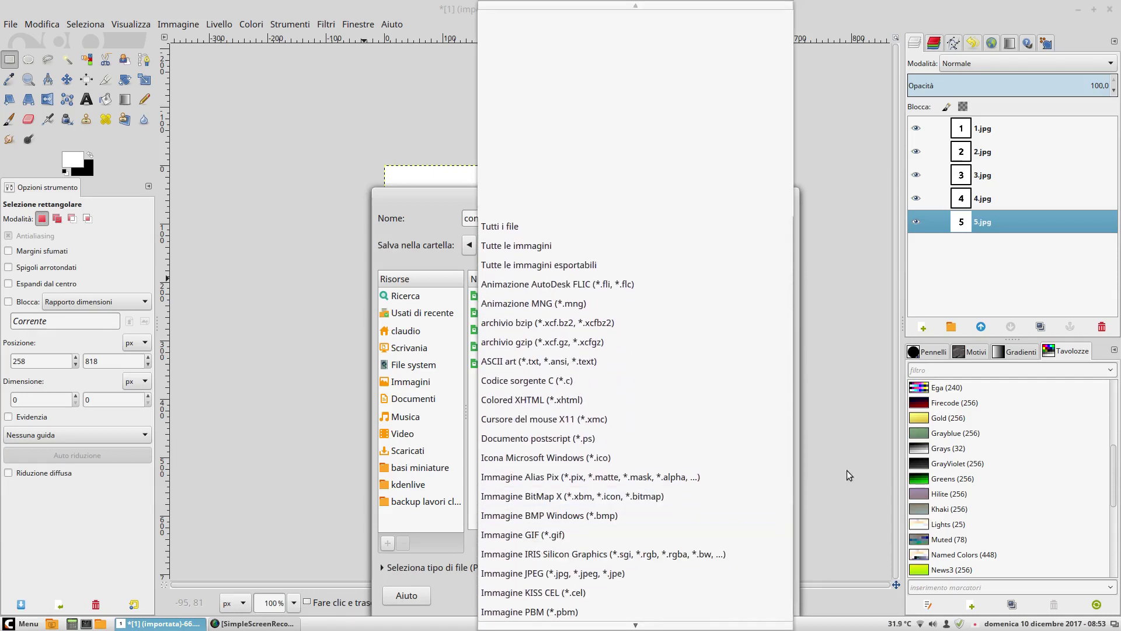
left_click(549, 251)
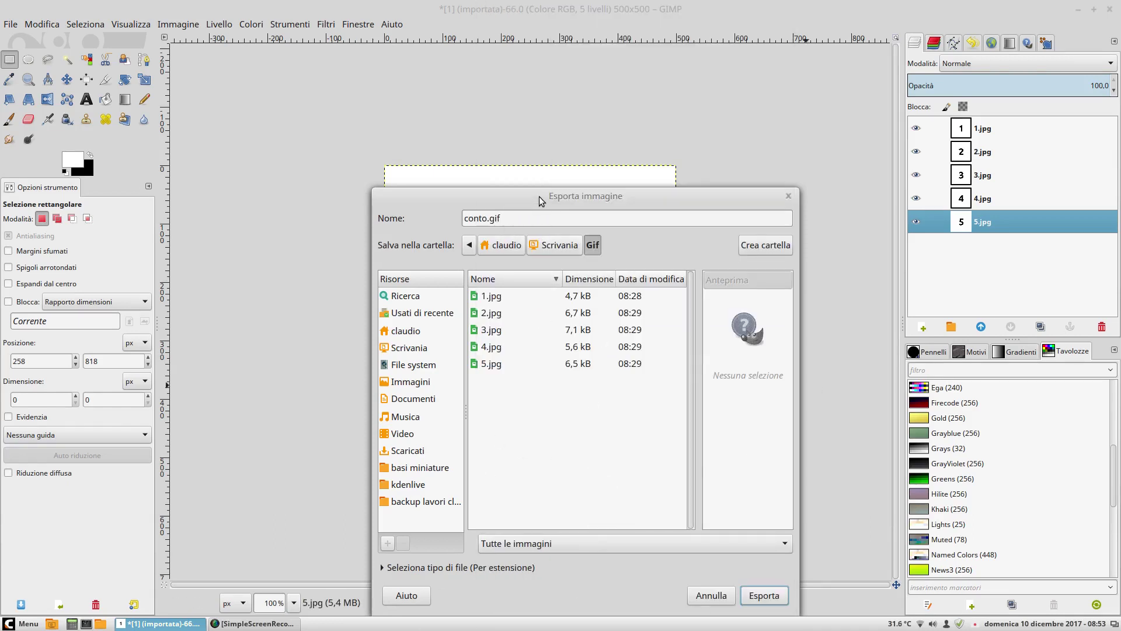
left_click_drag(540, 200, 530, 109)
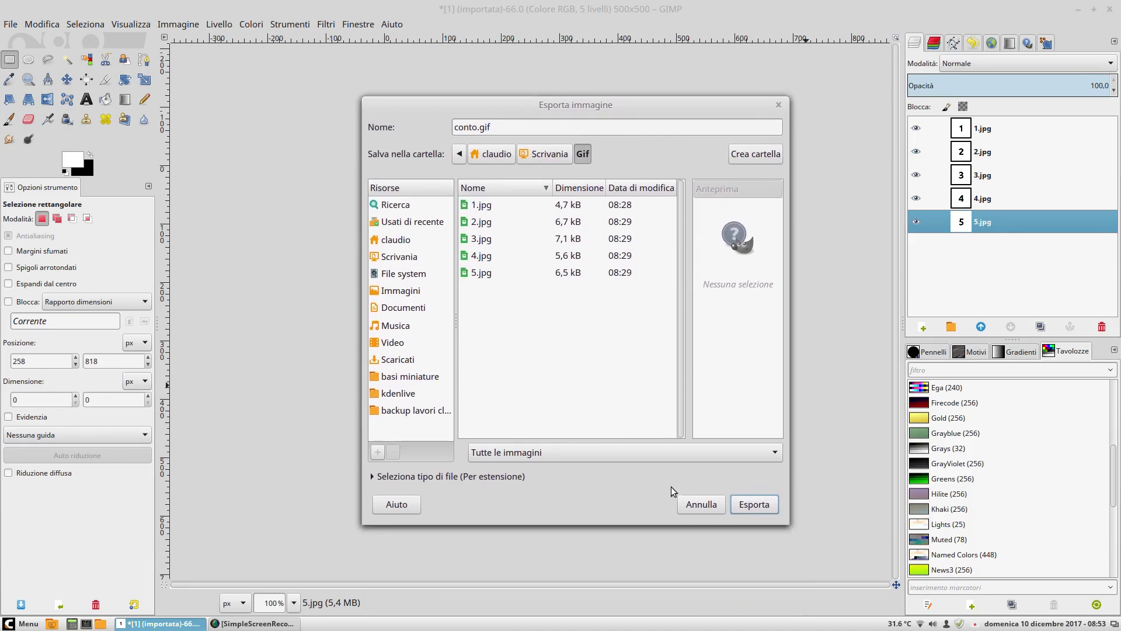
Step: Export conto.gif looping forever with comment 'Creato con Gimp' and 600 ms frame delay
left_click(755, 505)
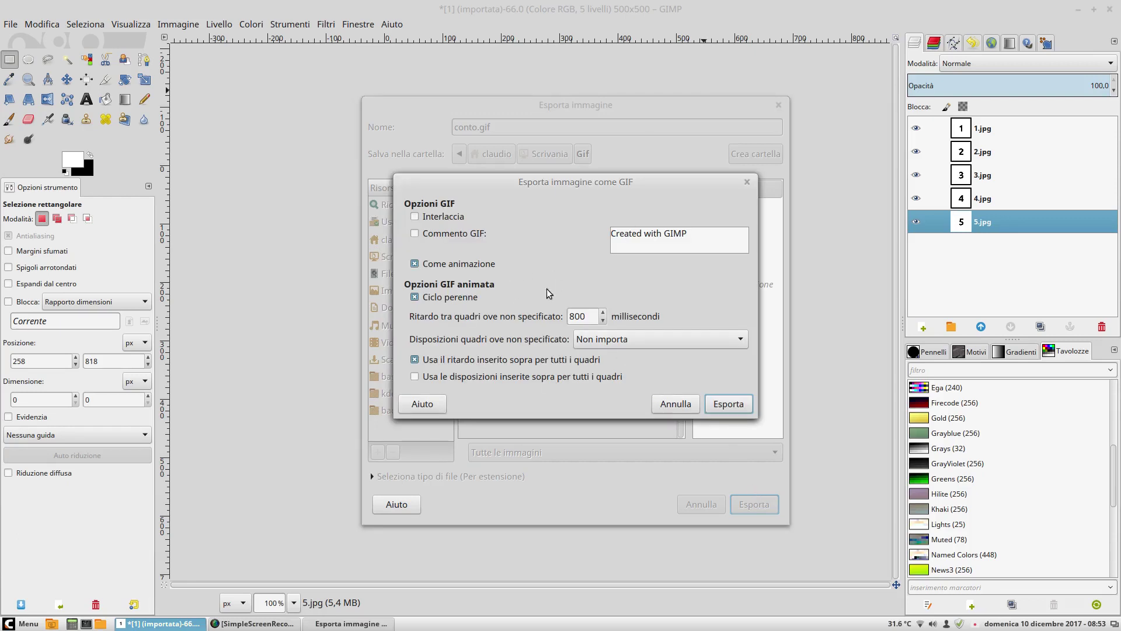
left_click(447, 236)
left_click_drag(708, 241, 538, 222)
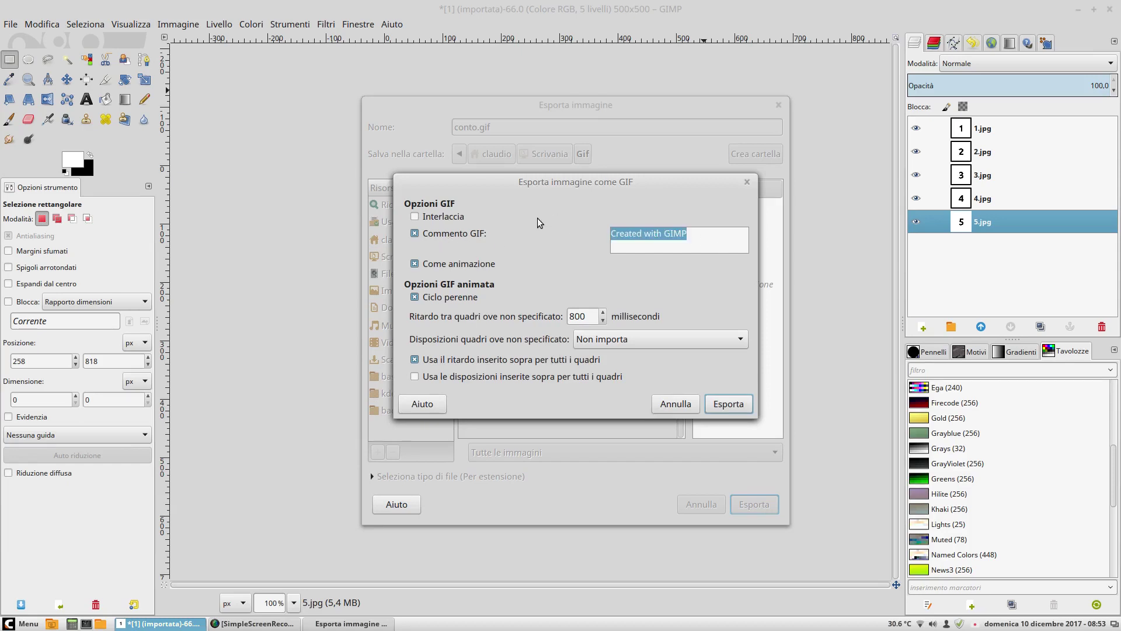
key("BackSpace")
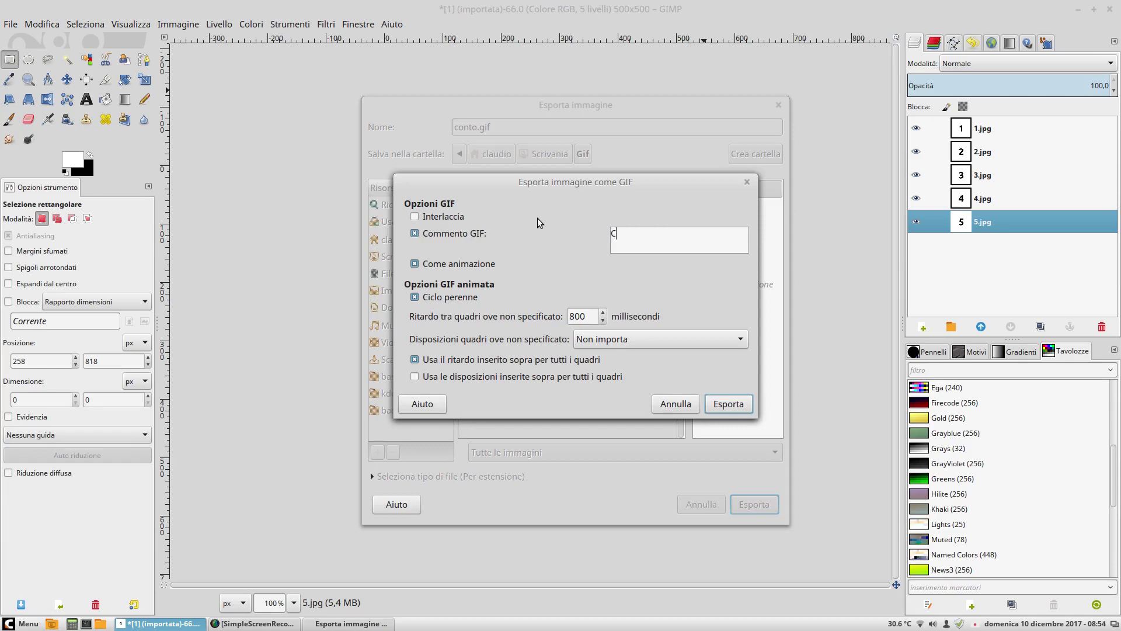
type("Creato con Gi")
type("mp")
left_click_drag(591, 315, 543, 321)
type("600")
left_click(724, 407)
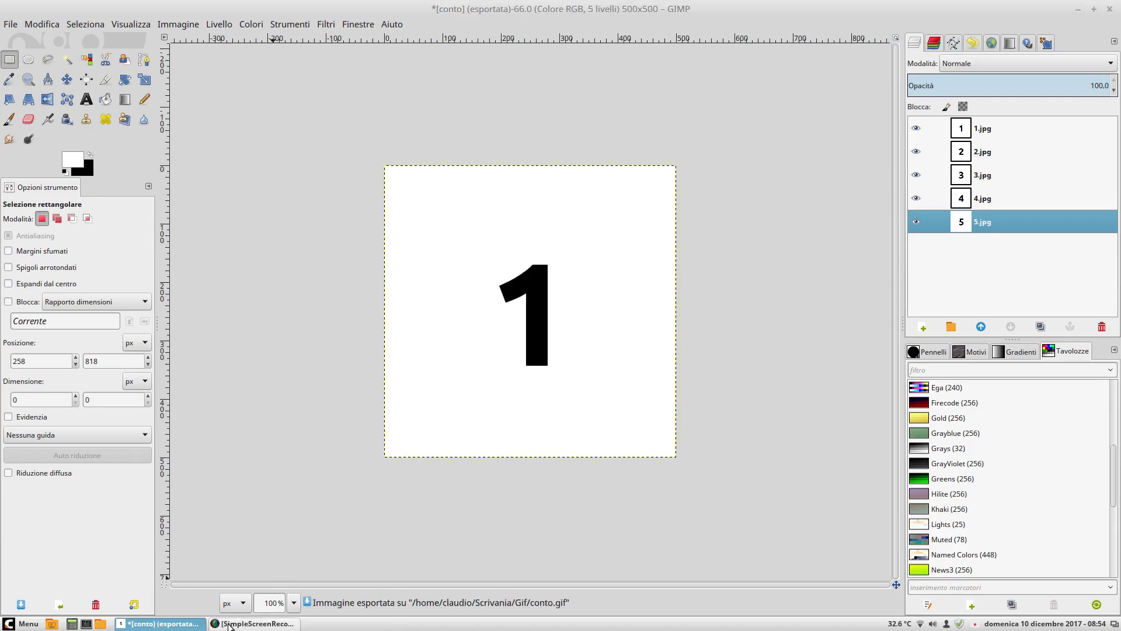
Step: Watch conto.gif from the Gif folder in the image viewer, then close viewer and folder
left_click(173, 624)
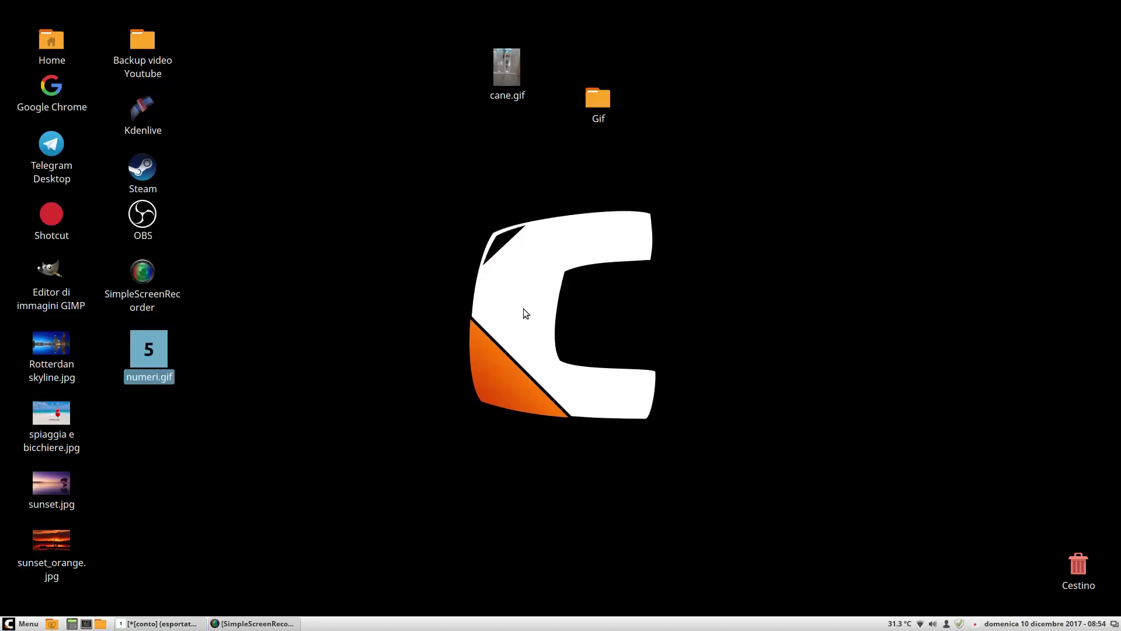
double_click(597, 101)
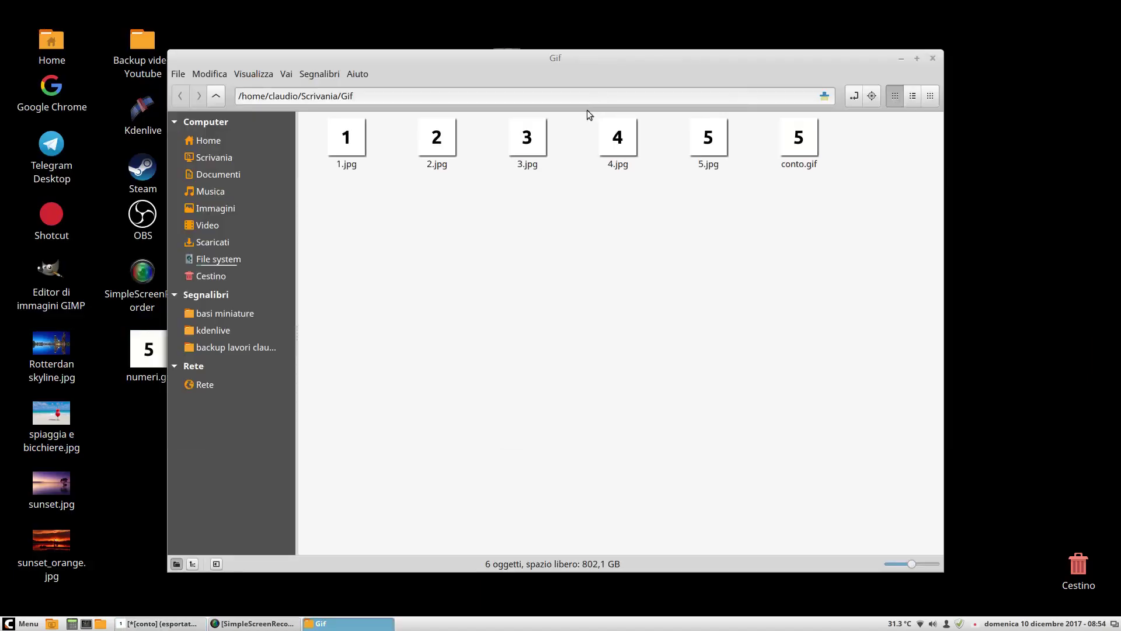
double_click(805, 170)
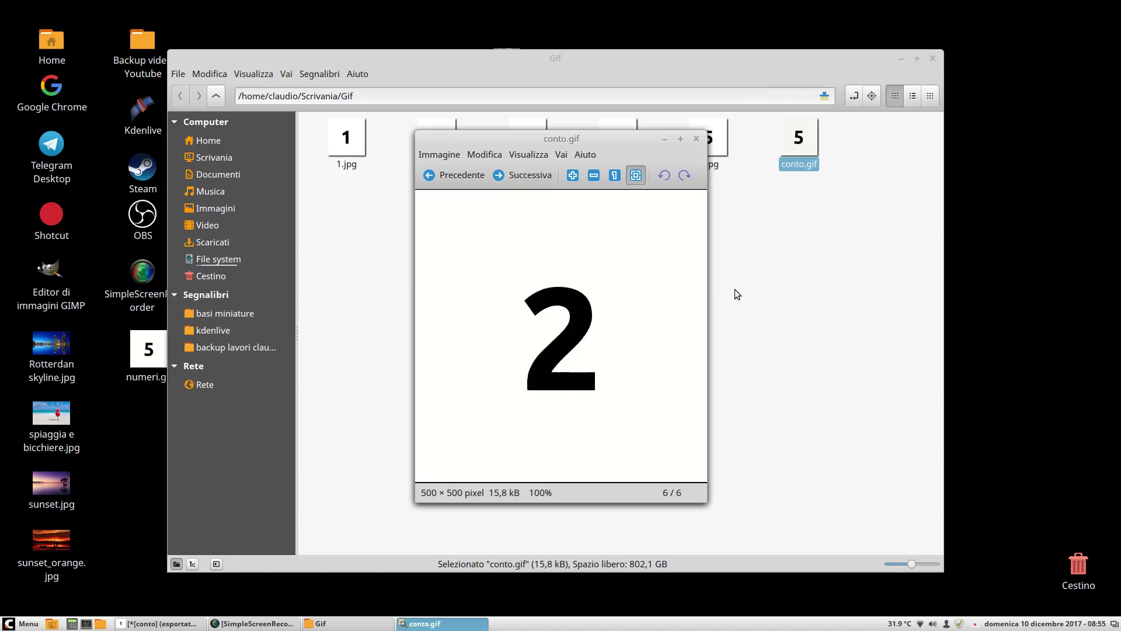
left_click(696, 138)
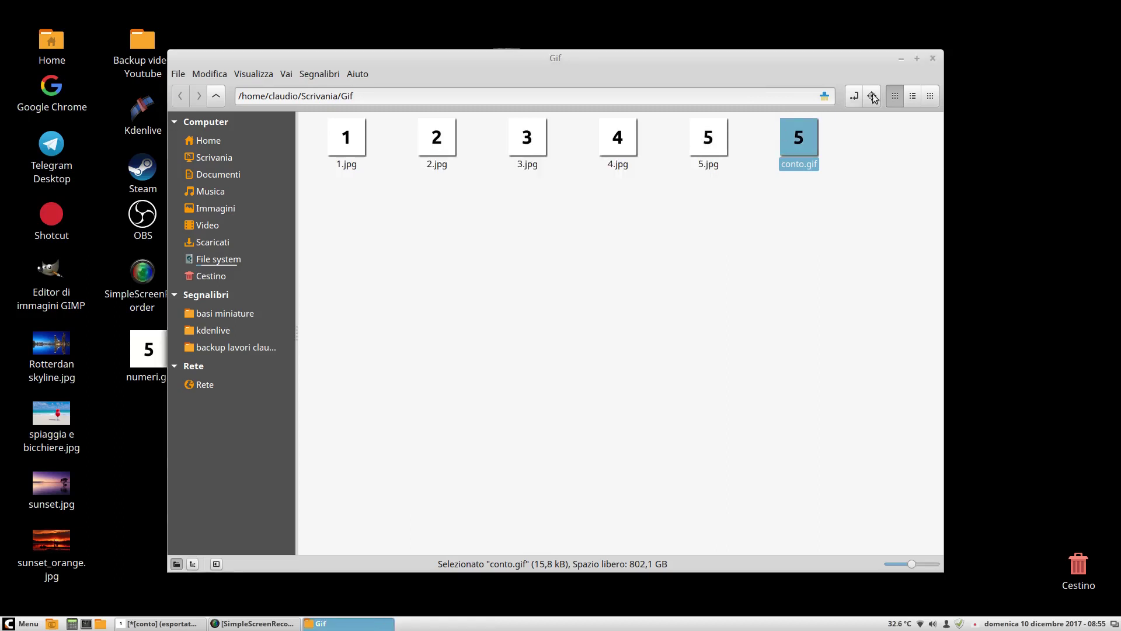
left_click(934, 59)
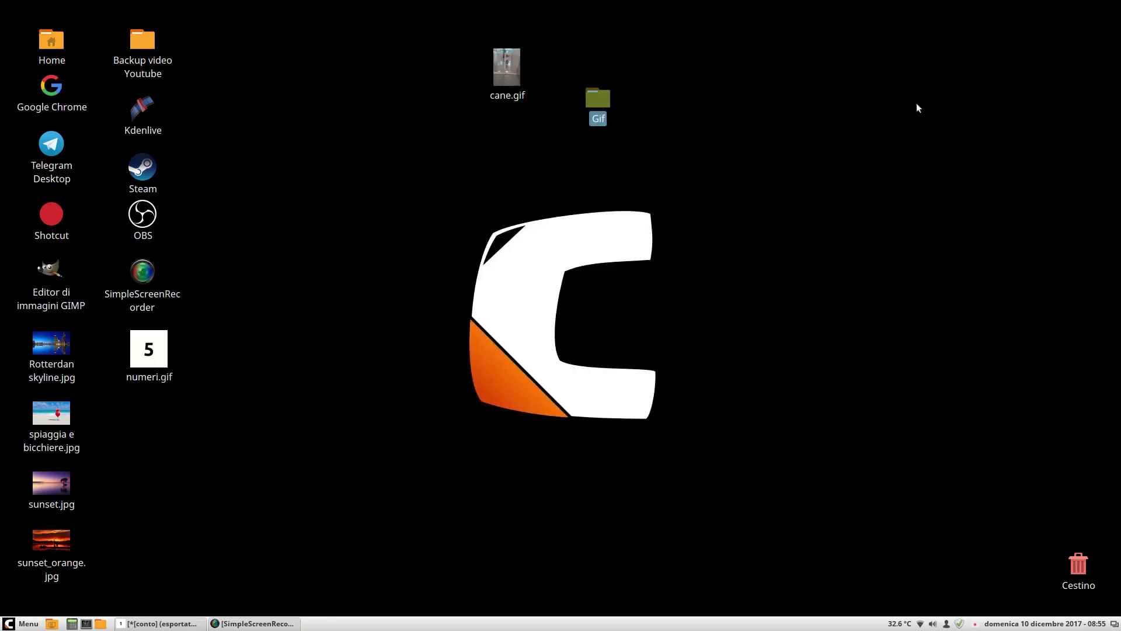
Step: Restore GIMP and close the countdown image, discarding changes
left_click(185, 624)
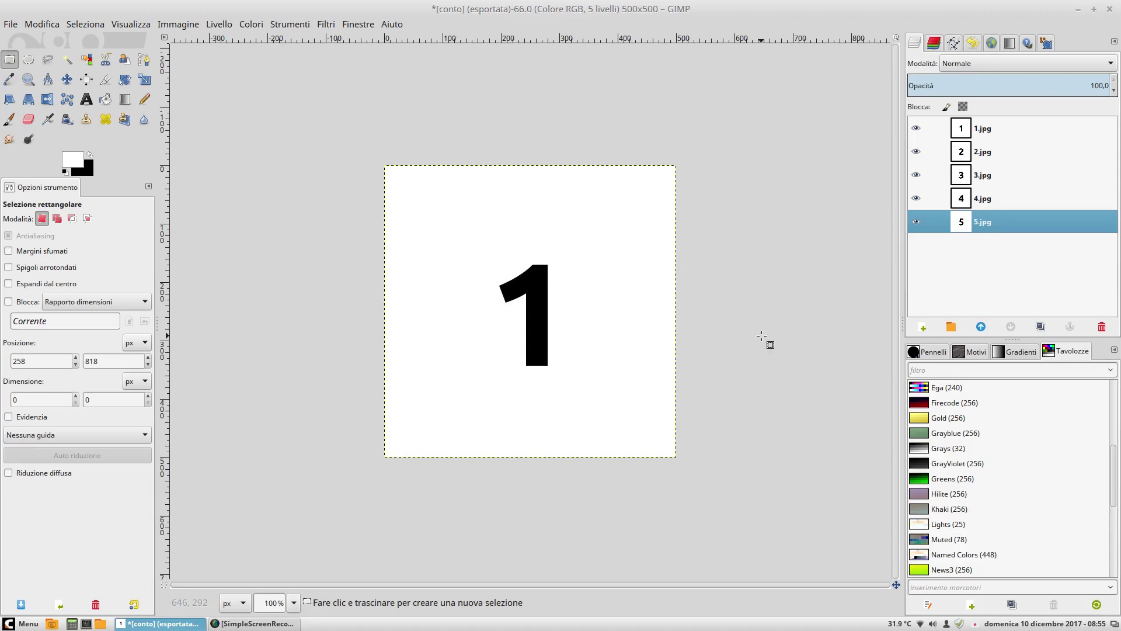
key("ctrl+w")
left_click(434, 405)
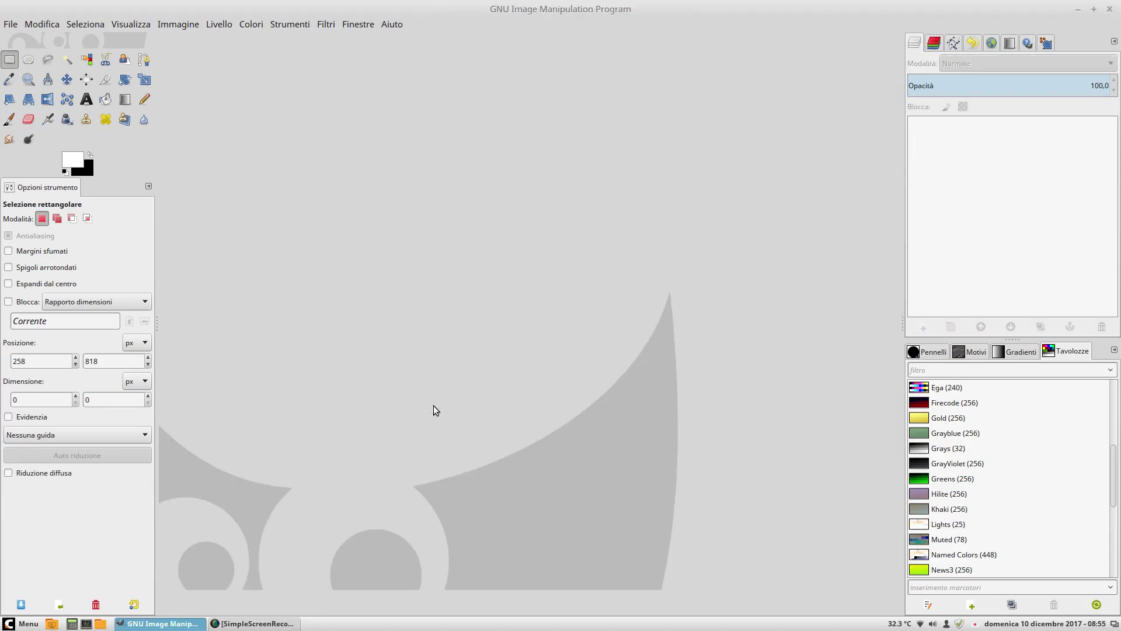
Step: Open Rotterdan skyline, spiaggia e bicchiere, sunset and sunset_orange from the desktop as layers
left_click(8, 29)
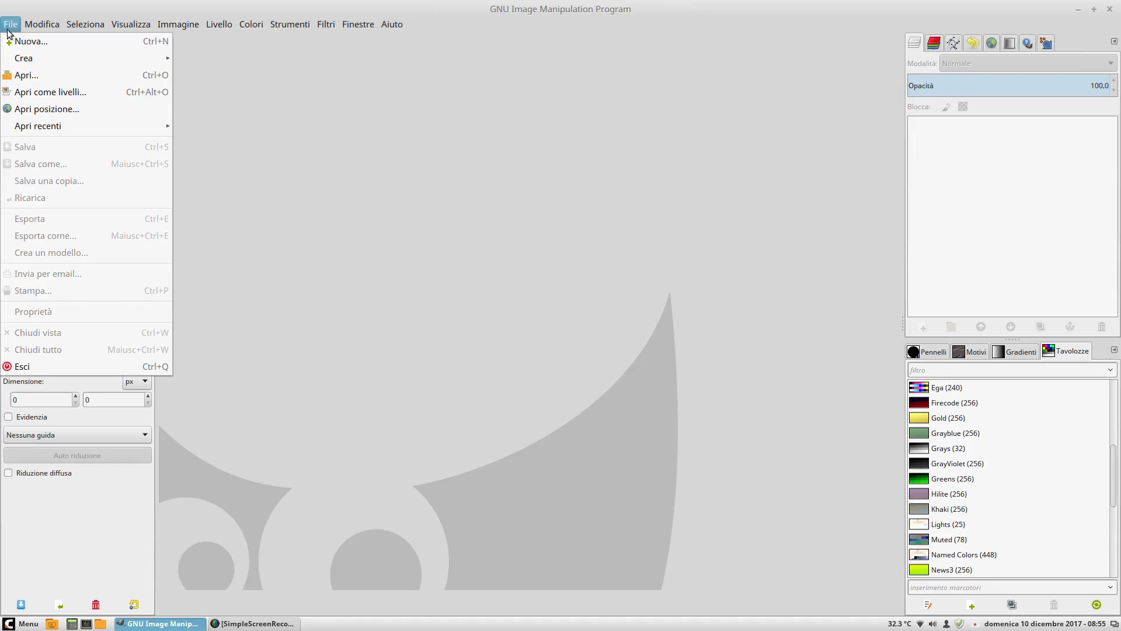
left_click(28, 93)
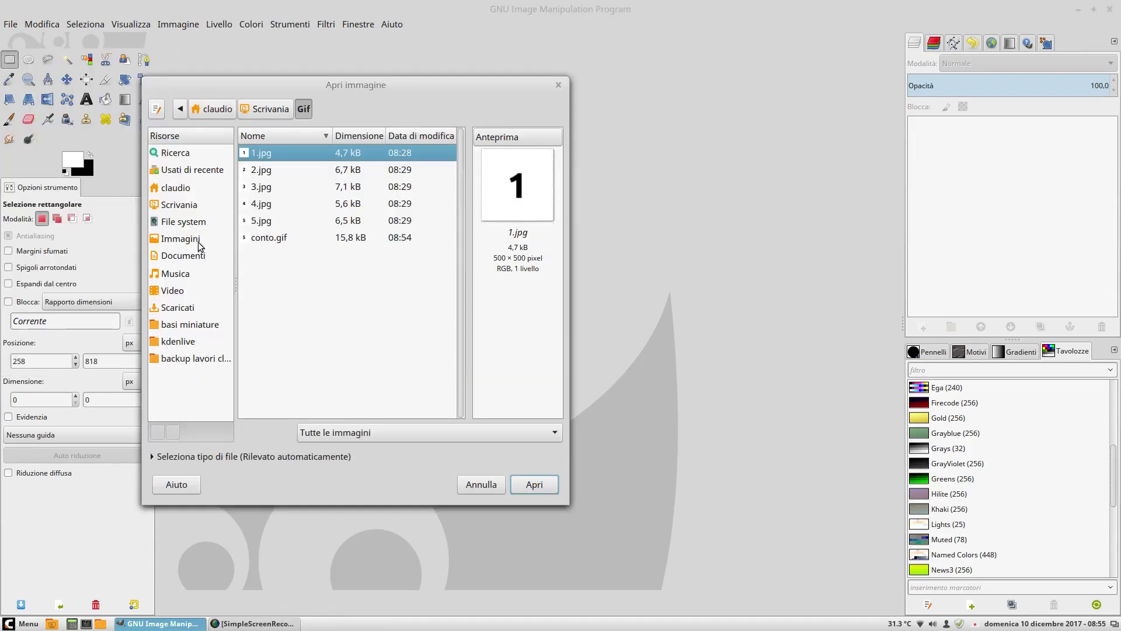
left_click(186, 205)
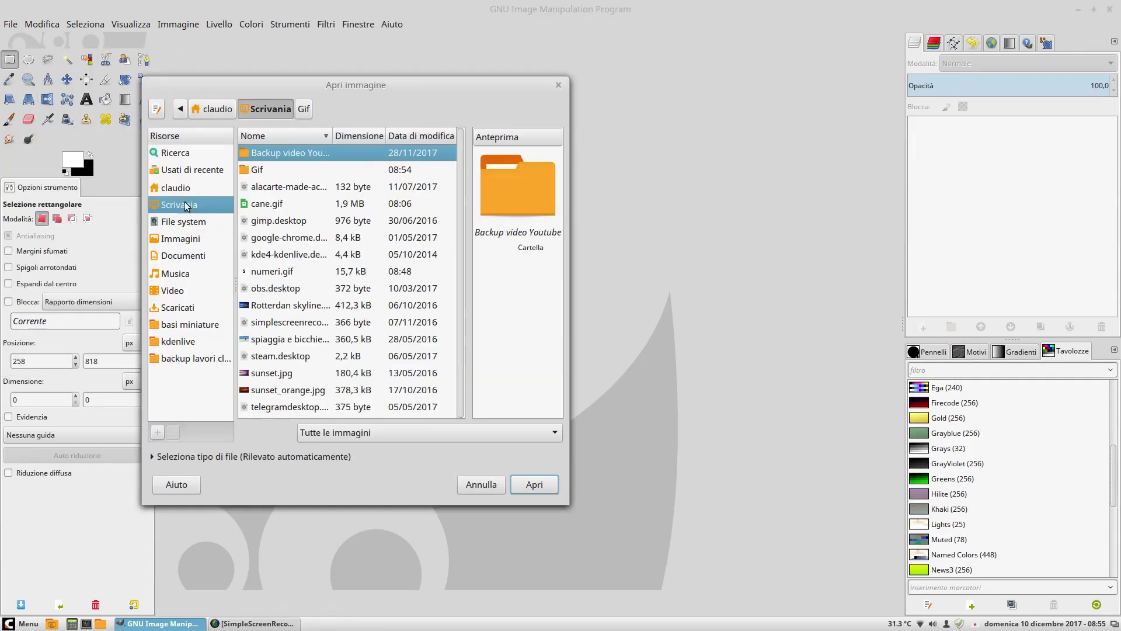
left_click(288, 310)
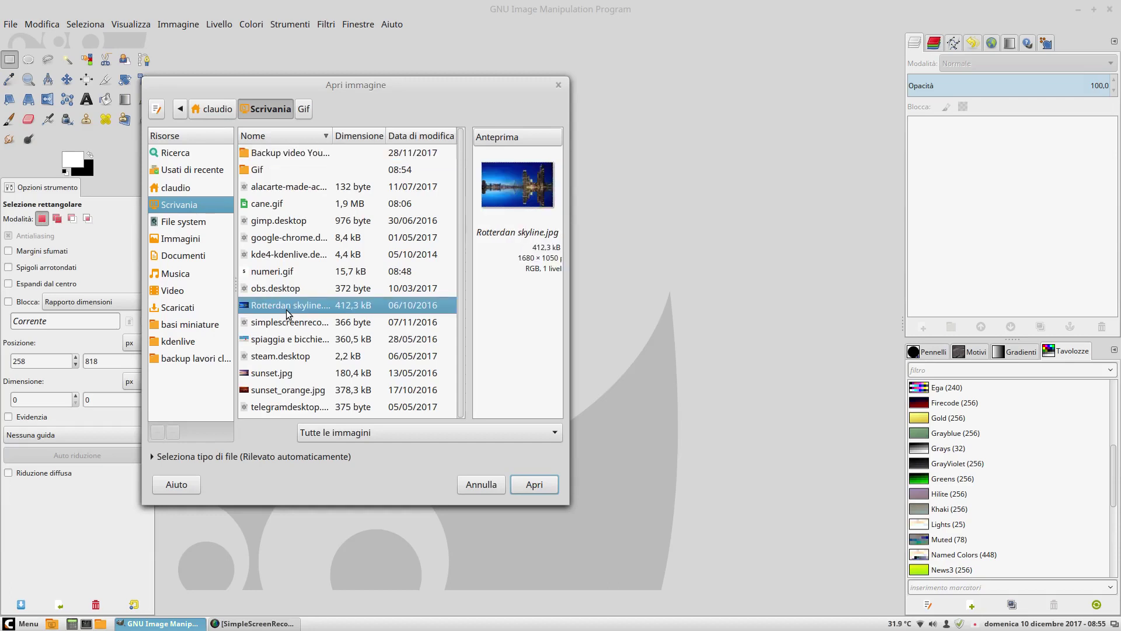
left_click(293, 341, "ctrl")
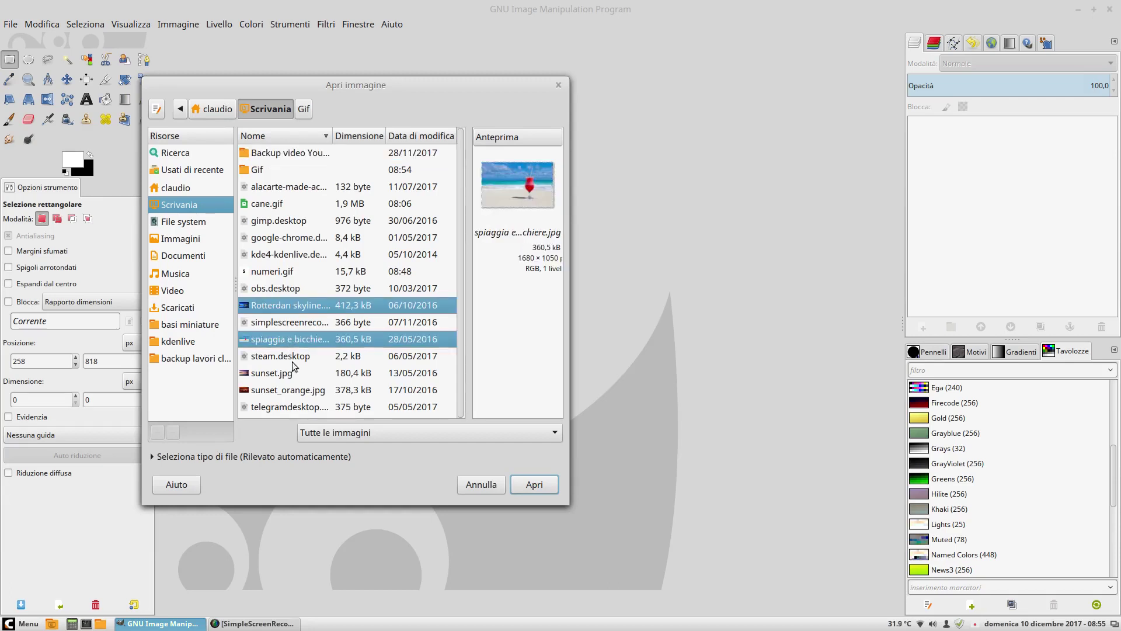
left_click(290, 375, "ctrl")
left_click(296, 391, "ctrl")
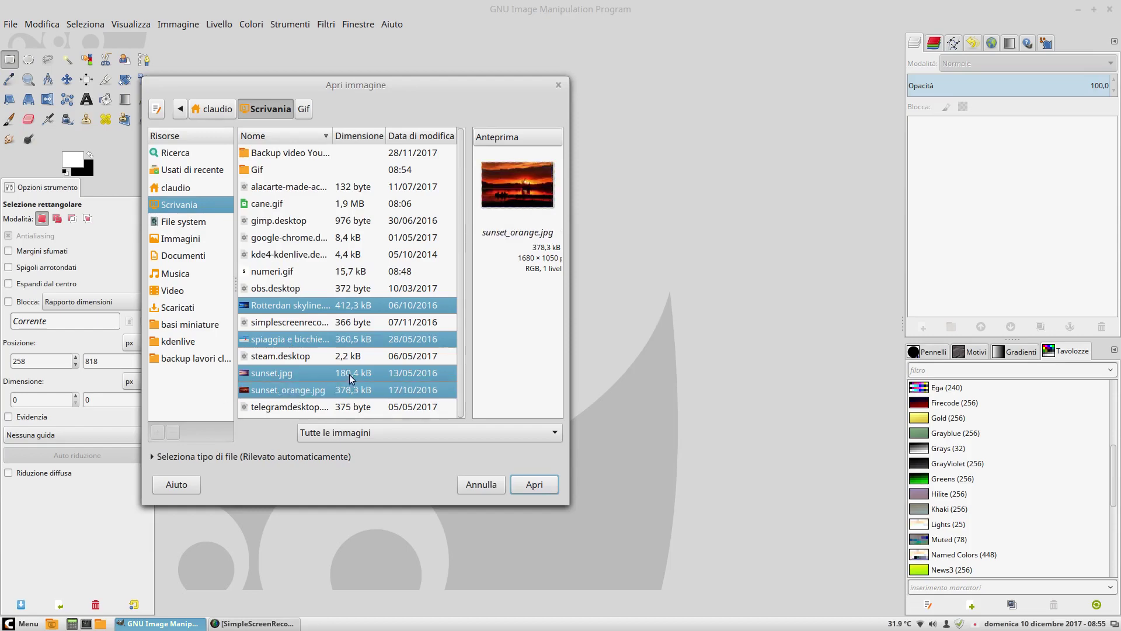
left_click(528, 490)
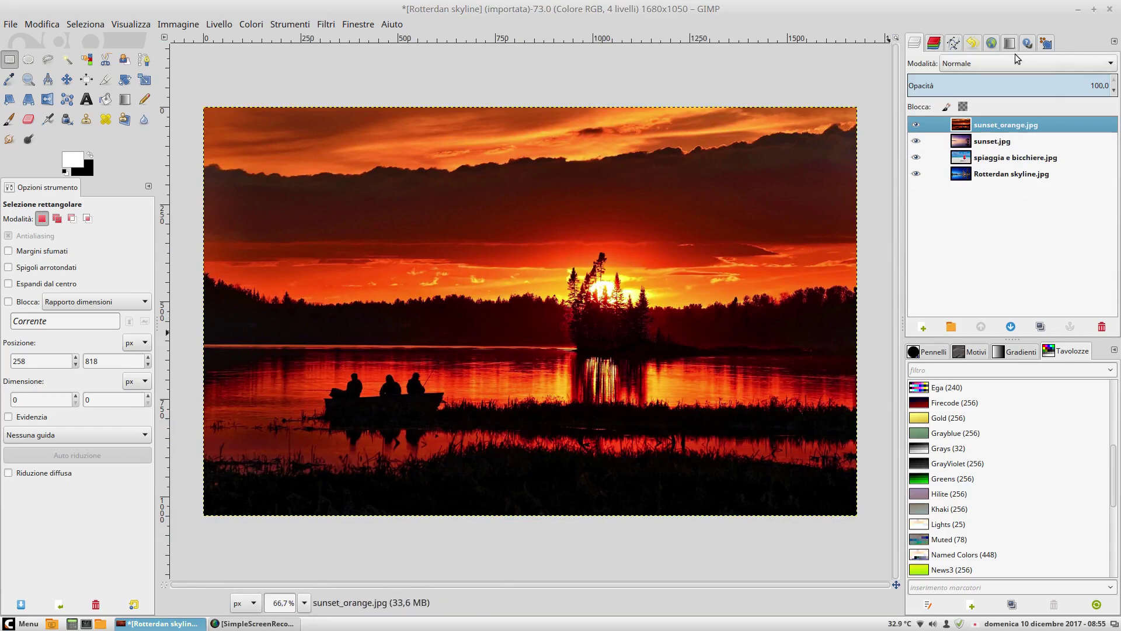
Step: Move spiaggia e bicchiere.jpg to the bottom and sunset.jpg below Rotterdan skyline.jpg
left_click(995, 145)
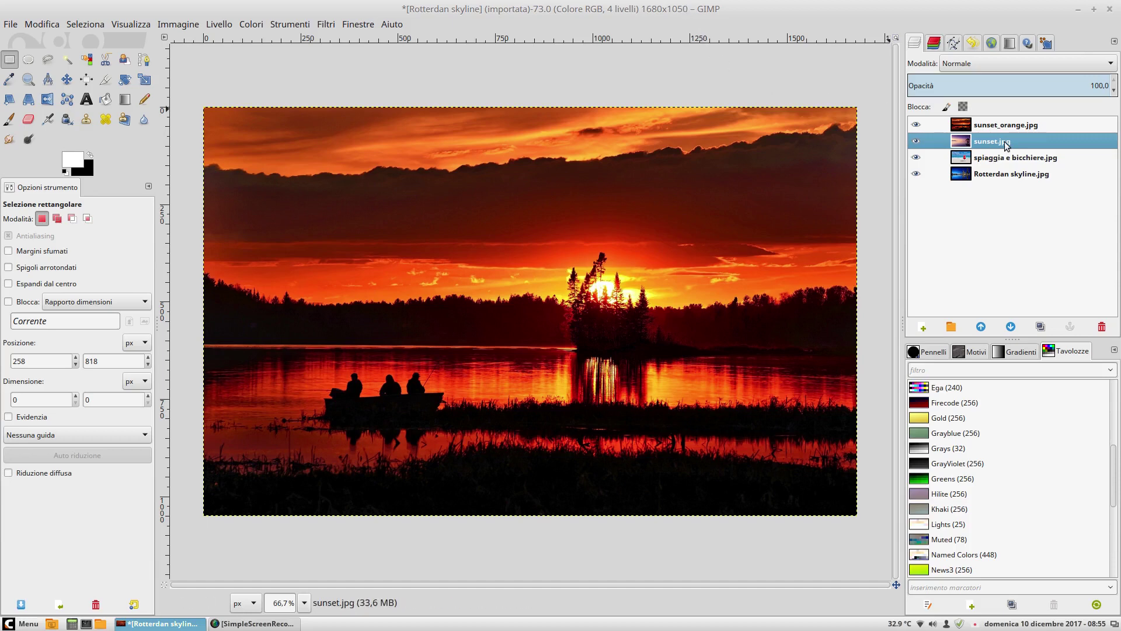
left_click(1009, 162)
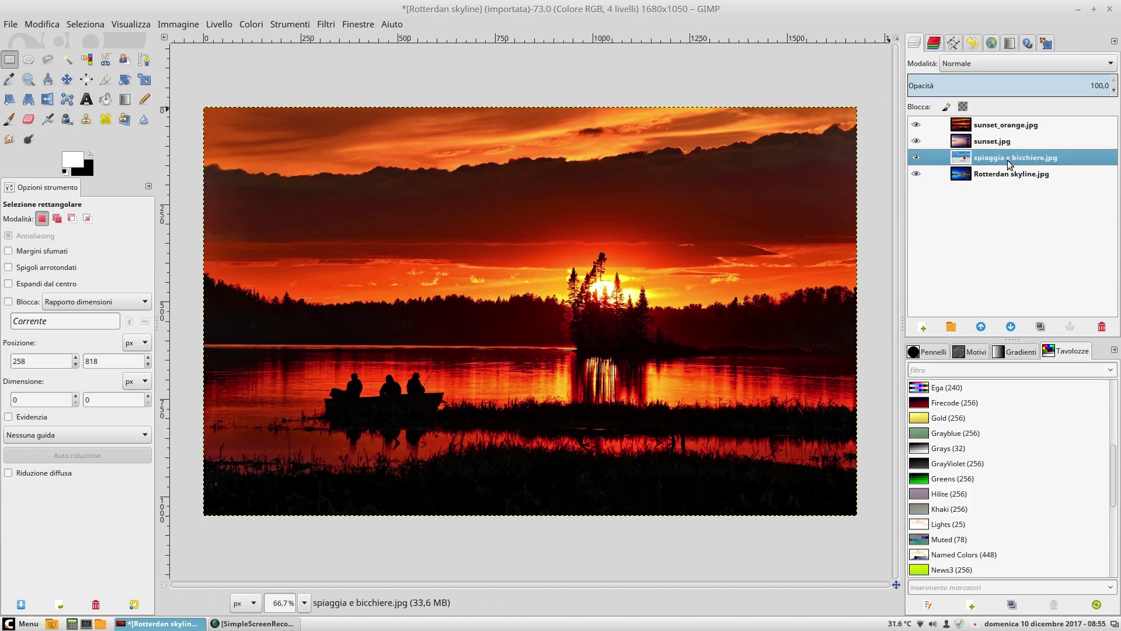
left_click_drag(1009, 164, 1019, 183)
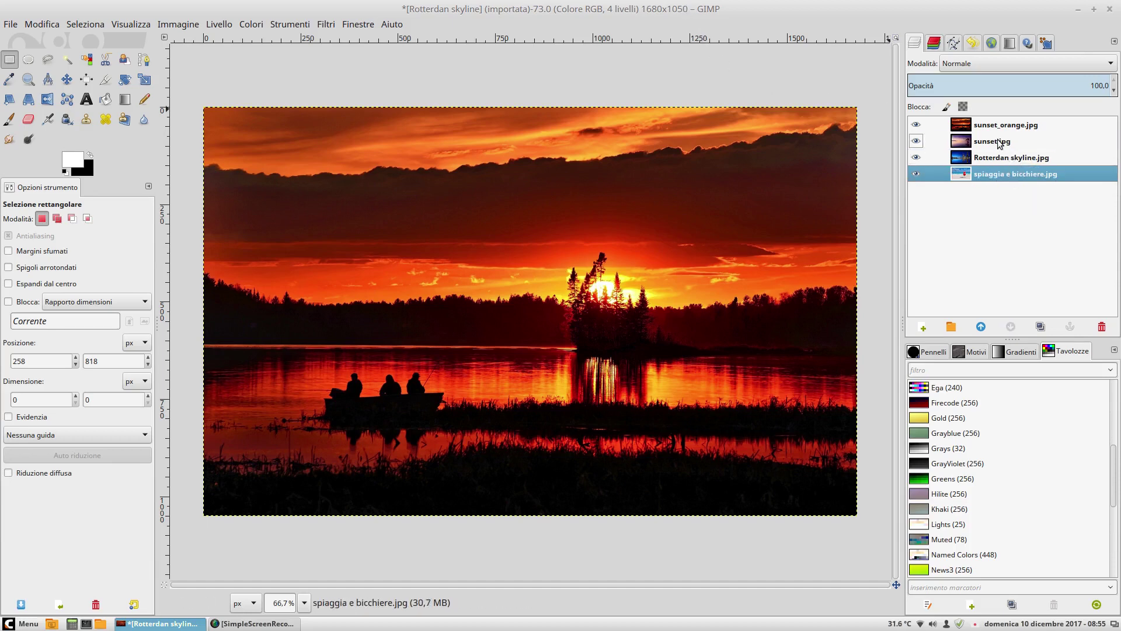
left_click_drag(999, 143, 987, 167)
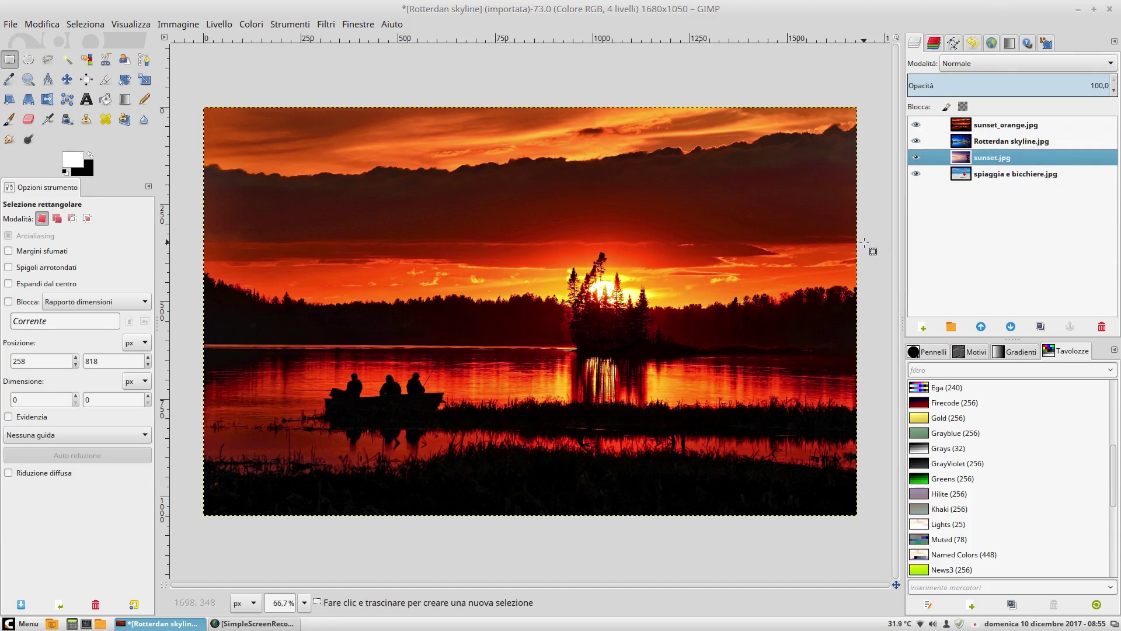
left_click(9, 24)
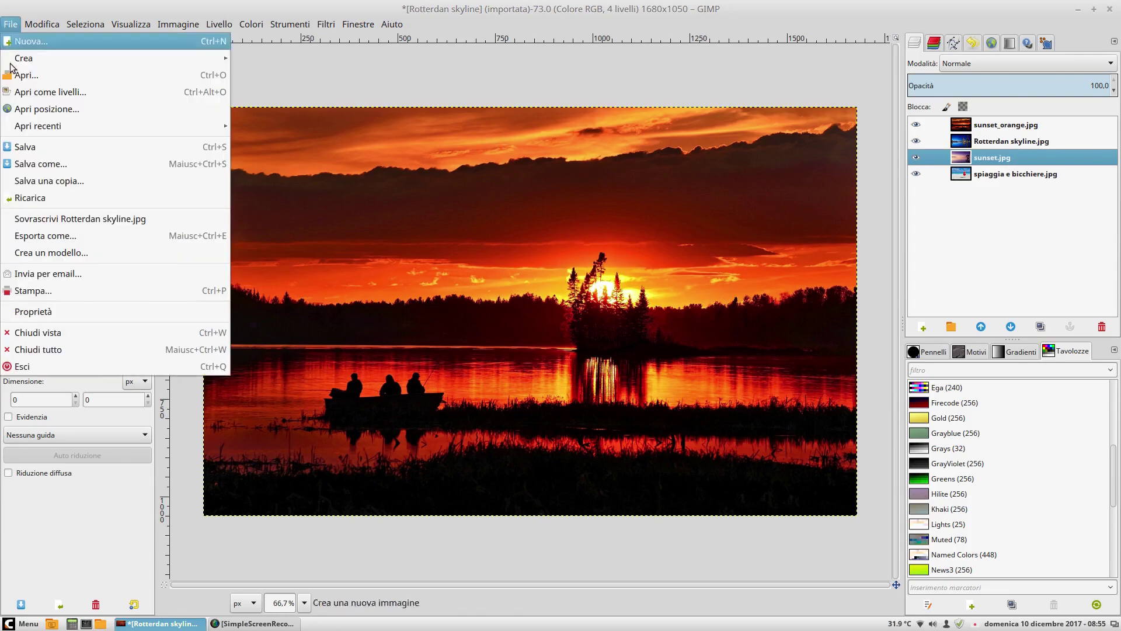
Step: Export the image to the desktop as foto.gif, looping forever with 800 ms frame delay
left_click(103, 239)
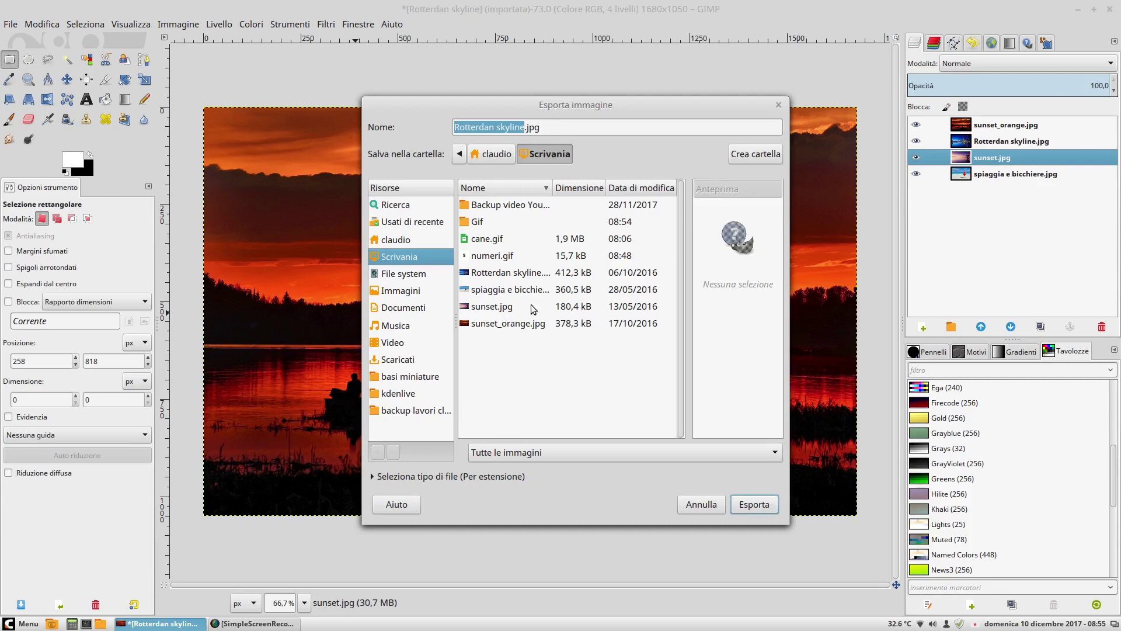
triple_click(589, 130)
type("fot")
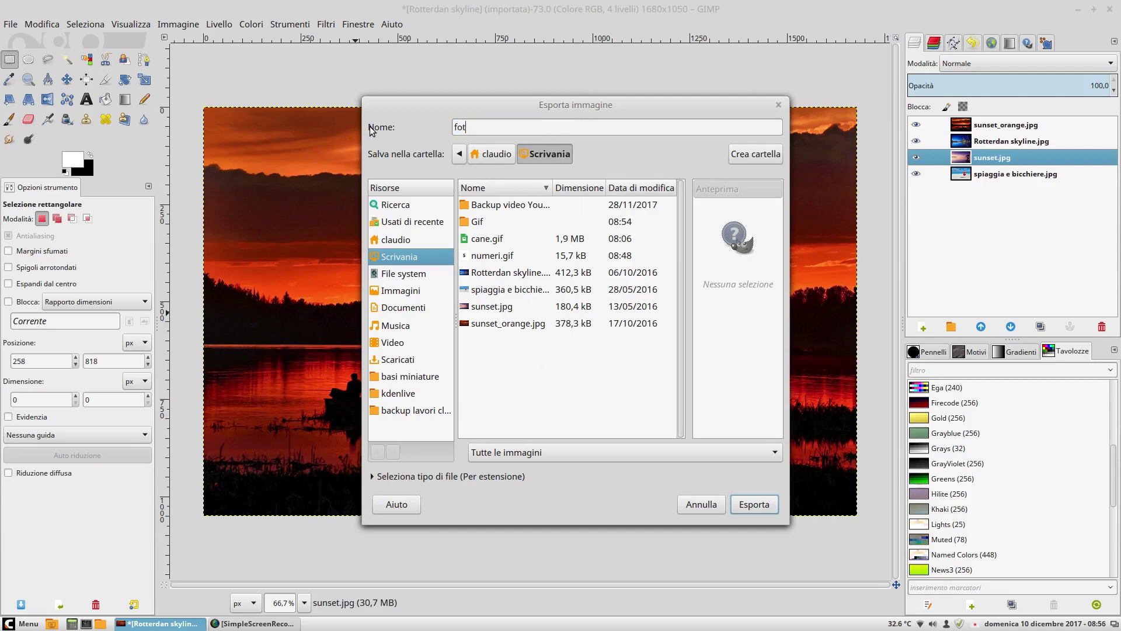
type("o.gif")
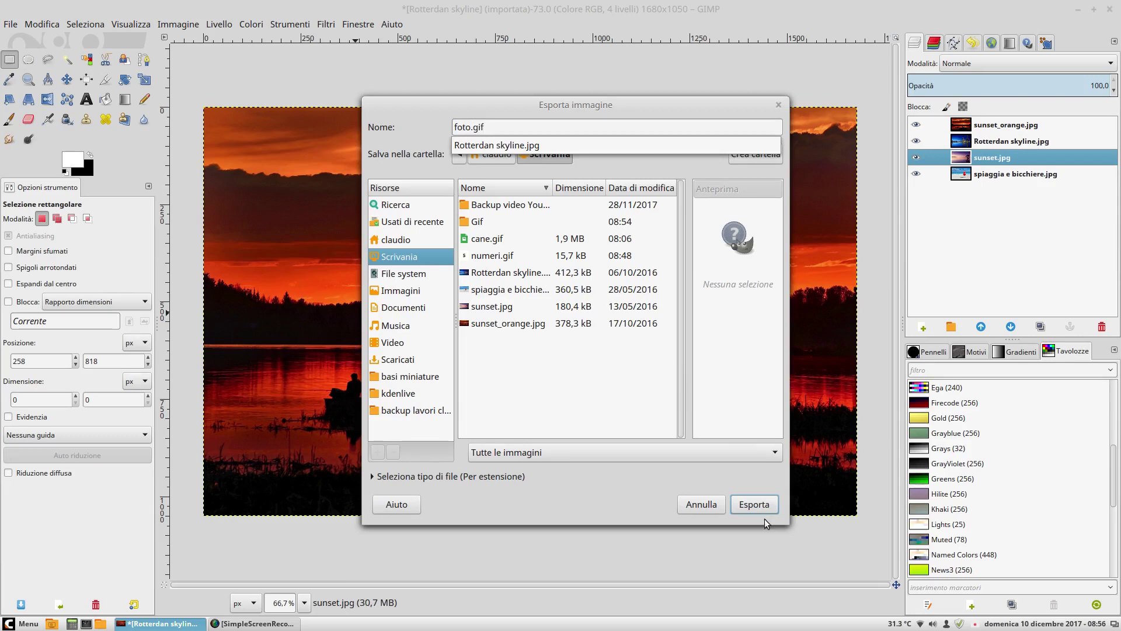
left_click(753, 507)
left_click(751, 505)
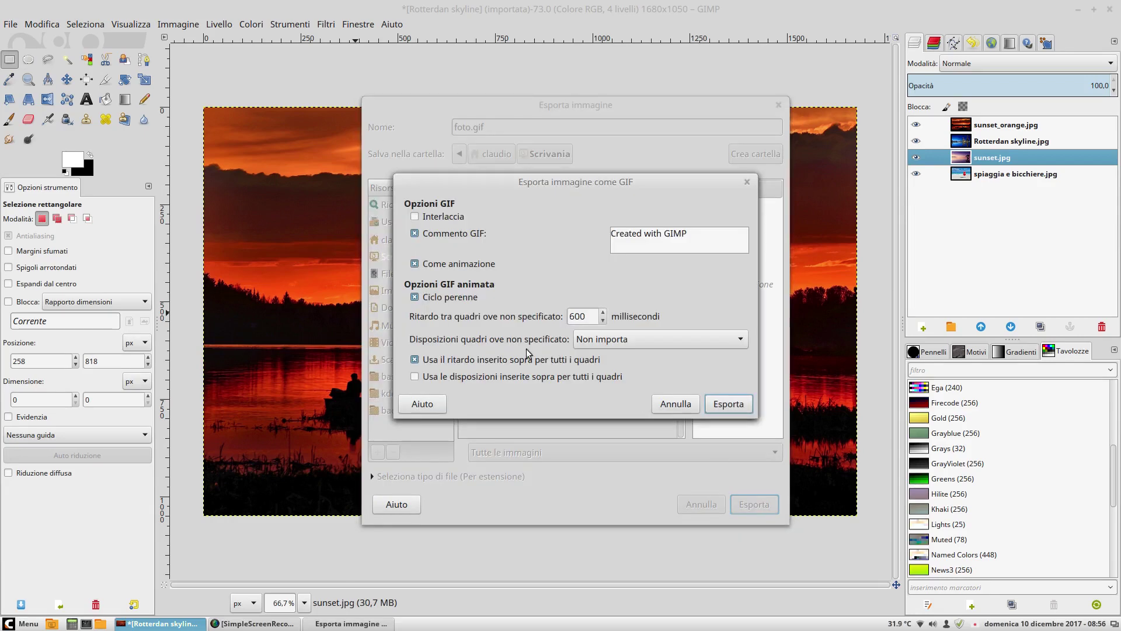
double_click(584, 316)
type("800")
left_click(723, 409)
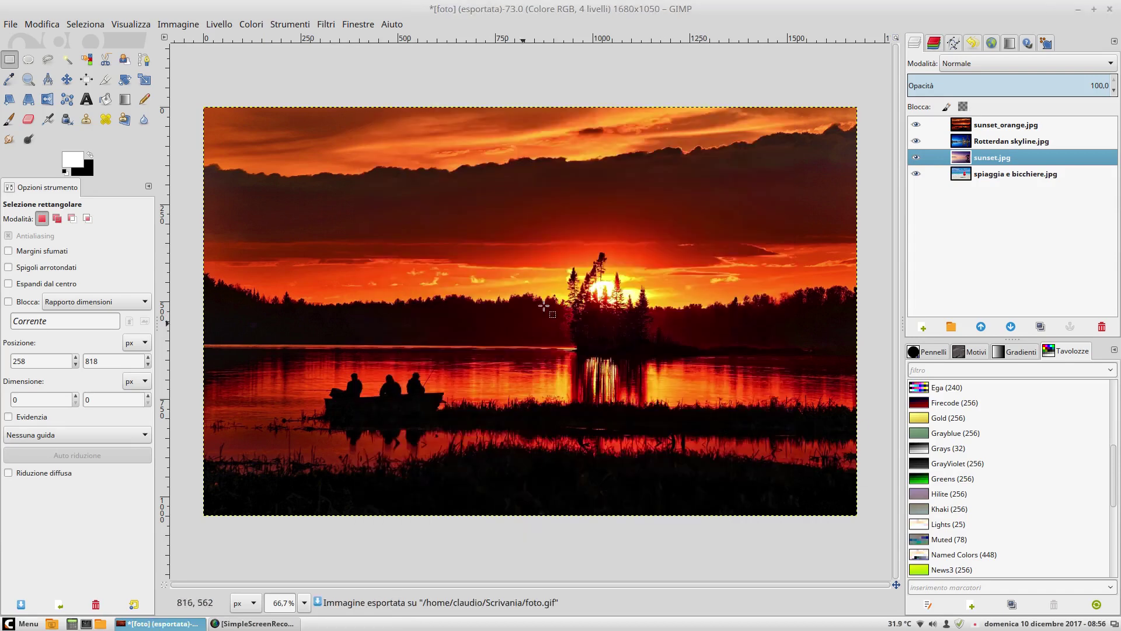
Step: Minimize GIMP and open foto.gif from the desktop in the image viewer
left_click(164, 623)
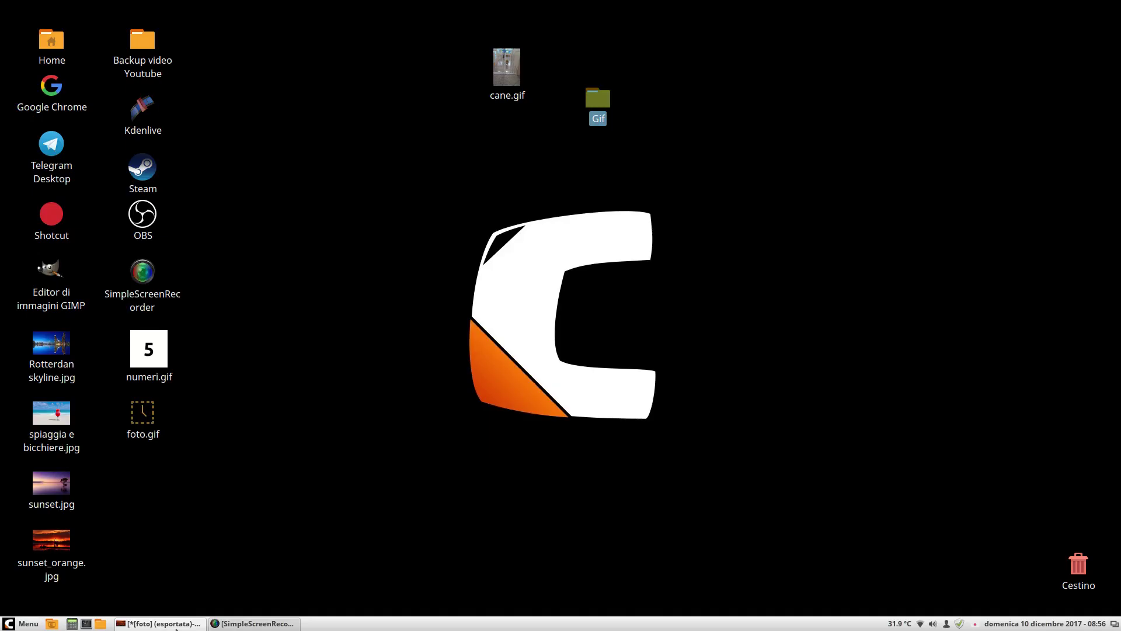
double_click(141, 425)
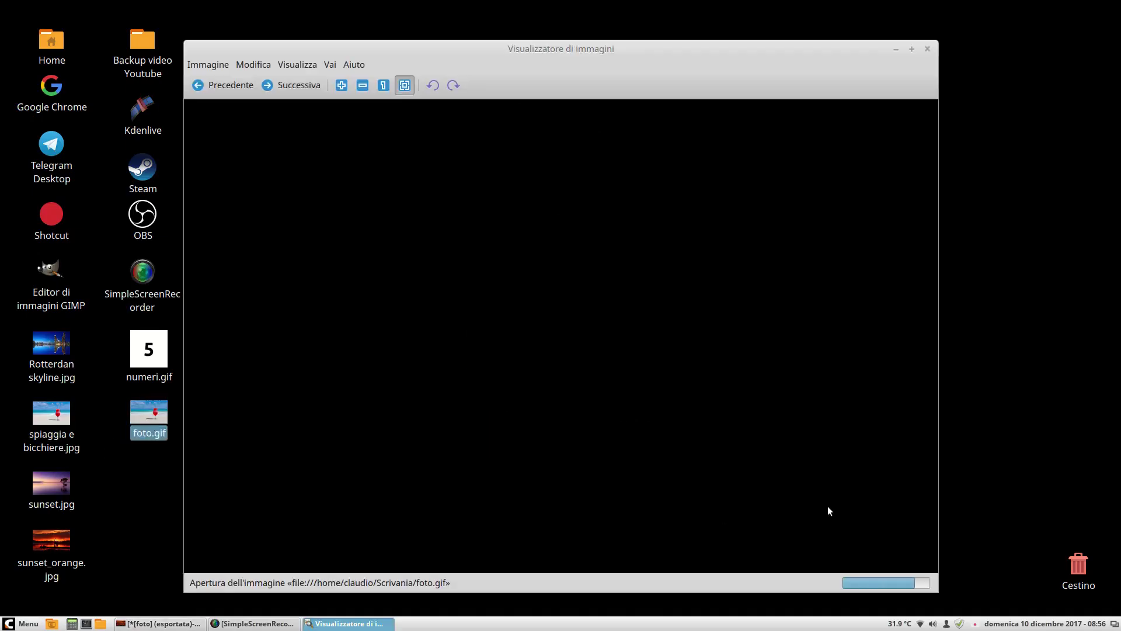